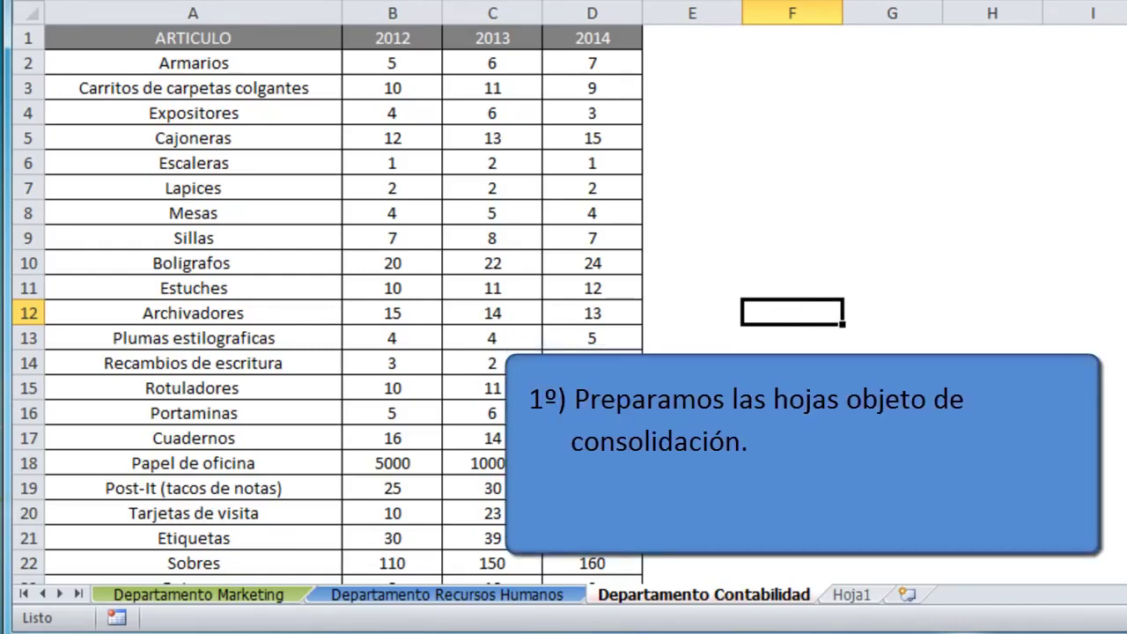
left_click(516, 596)
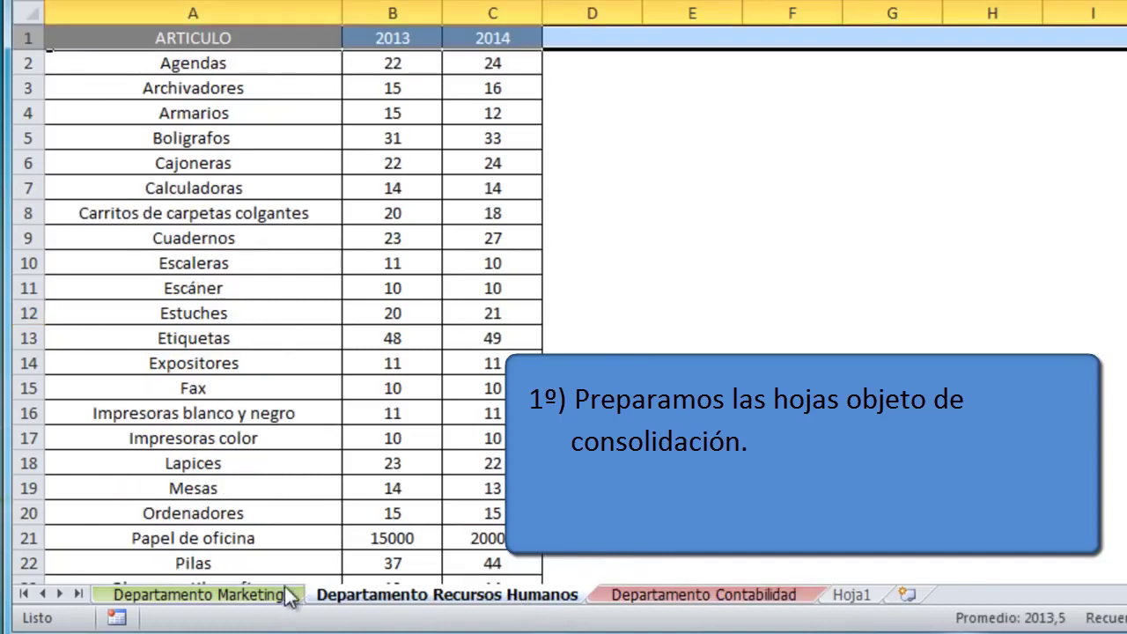
left_click(265, 596)
left_click(387, 596)
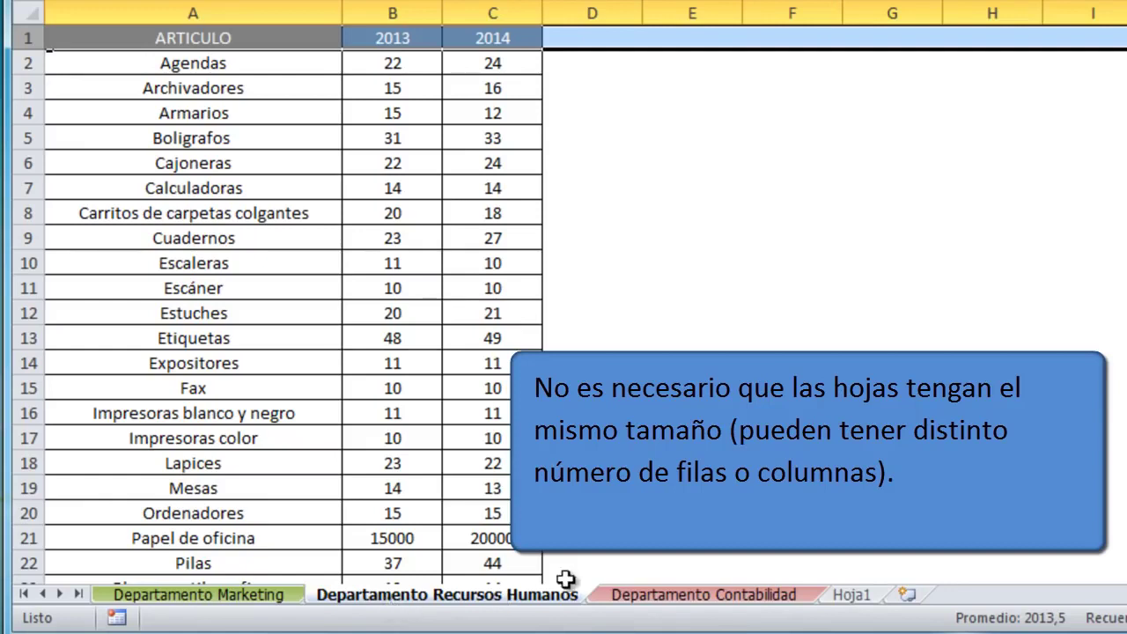
left_click(640, 599)
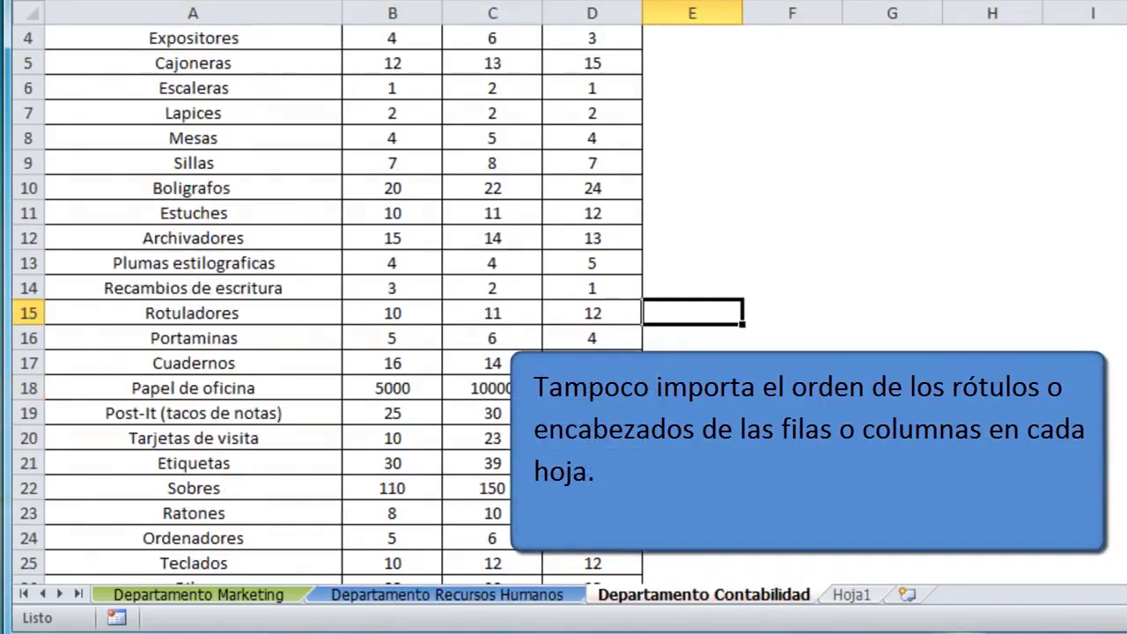
left_click(519, 599)
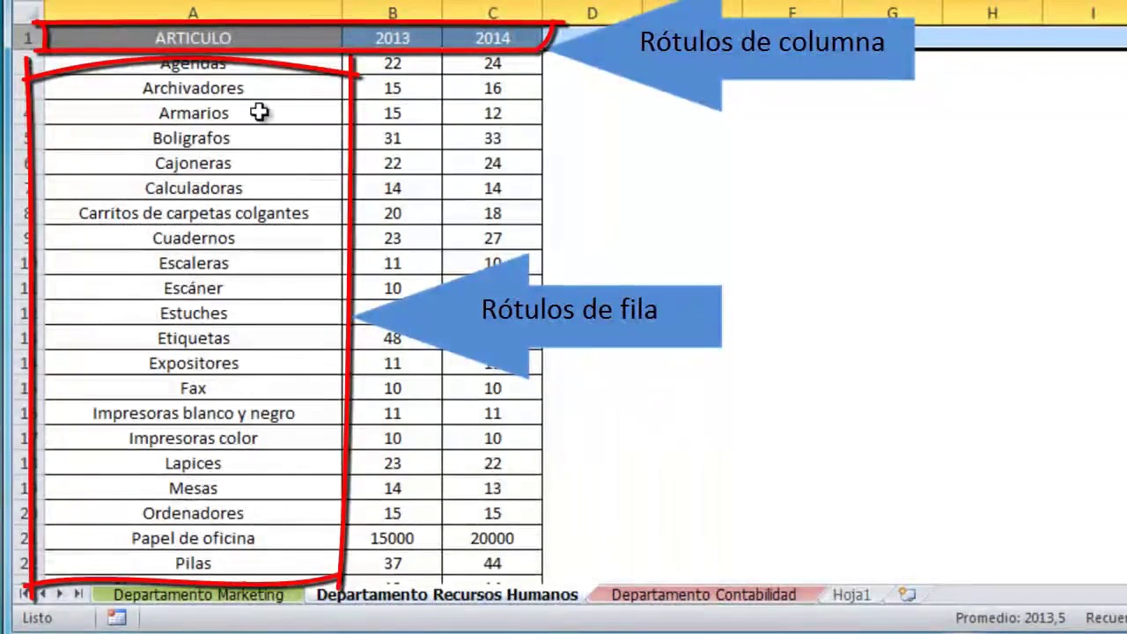
Check the article labels: select column A and row 1 on Recursos Humanos, then column A on Departamento Contabilidad
left_click(264, 9)
left_click(31, 39, "ctrl")
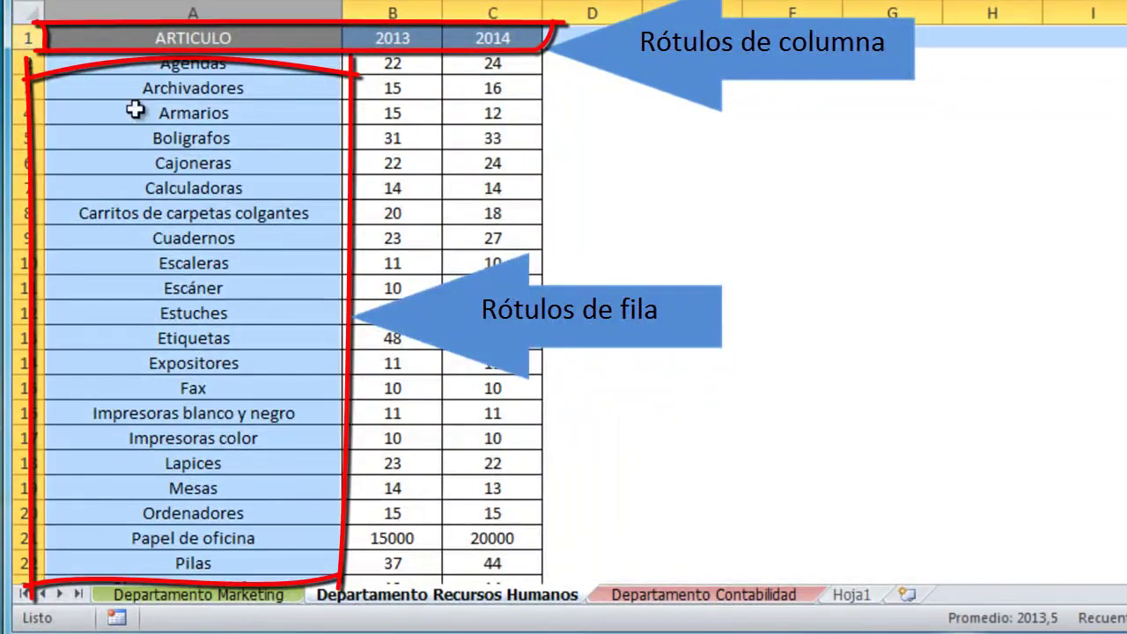
left_click(617, 602)
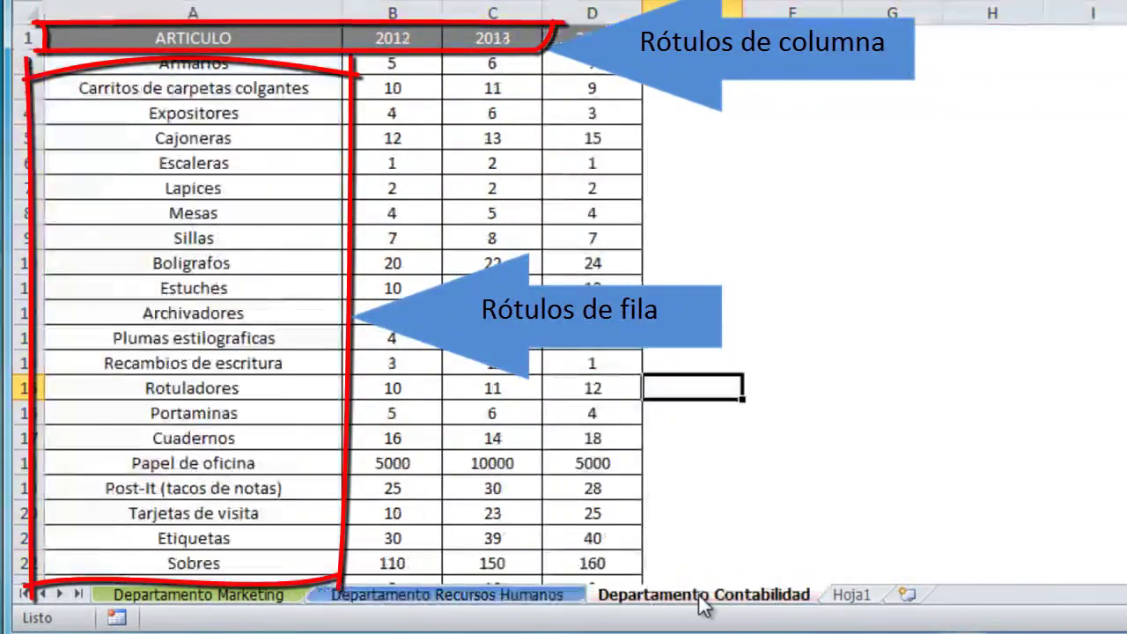
left_click(124, 12)
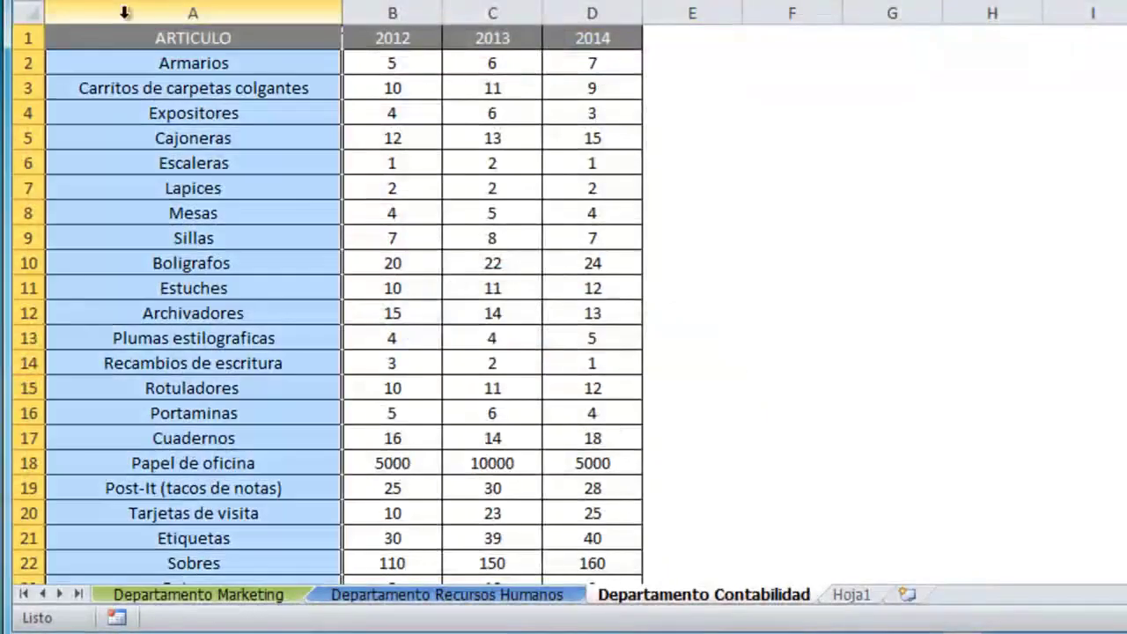
left_click(571, 235)
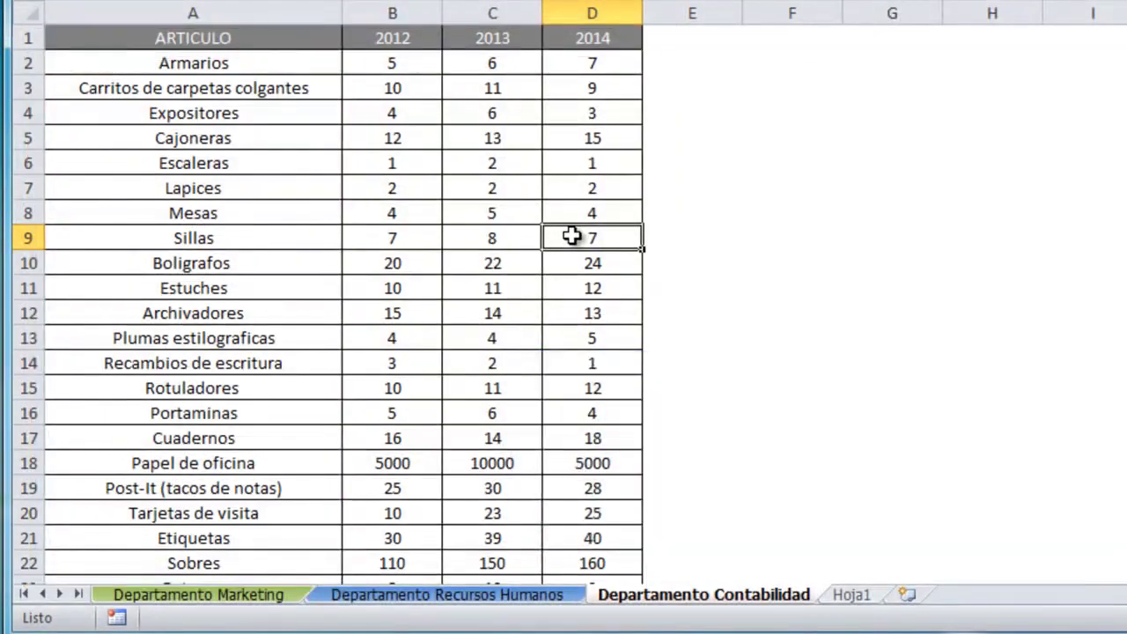
Locate Archivadores on Contabilidad (A12), Recursos Humanos (A3) and Departamento Marketing (A6), then its ARTICULO heading
left_click(330, 315)
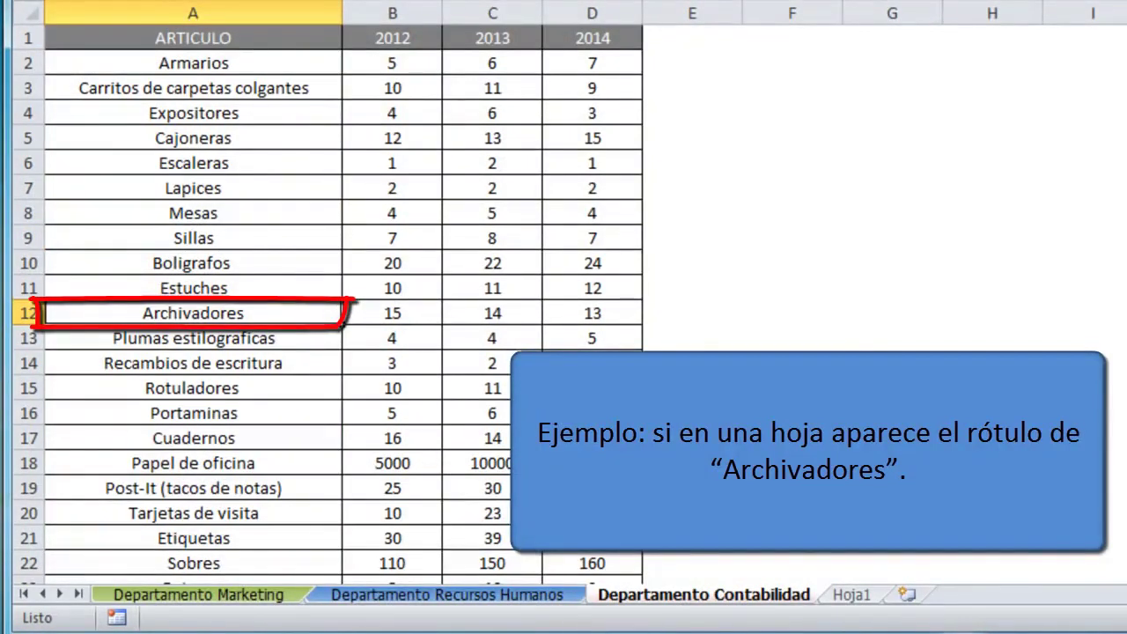
left_click(553, 595)
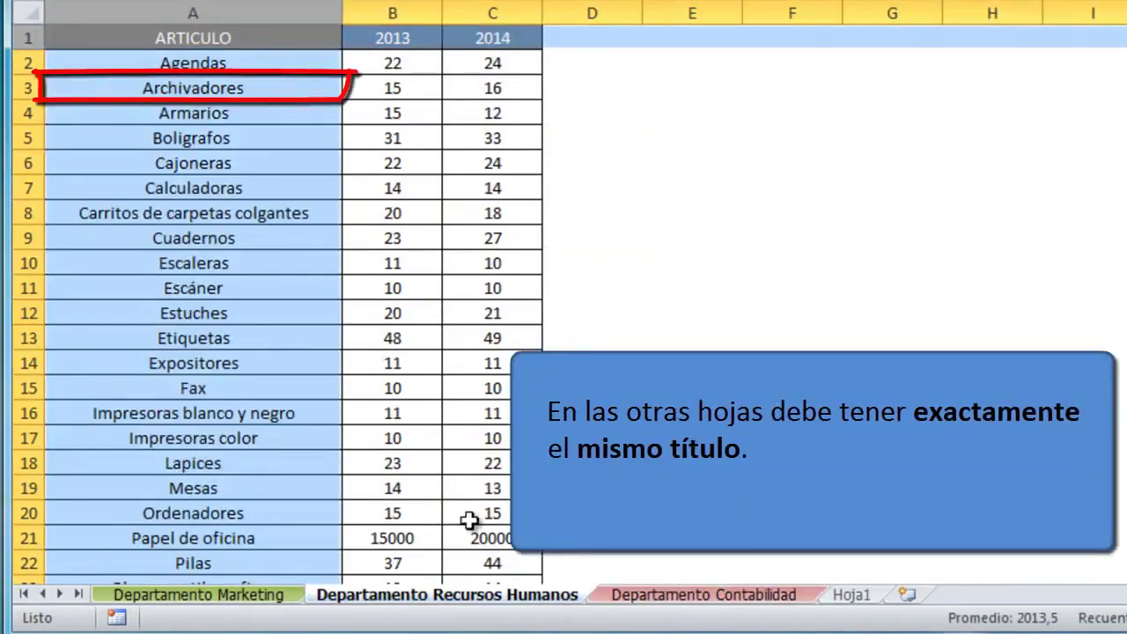
left_click(305, 393)
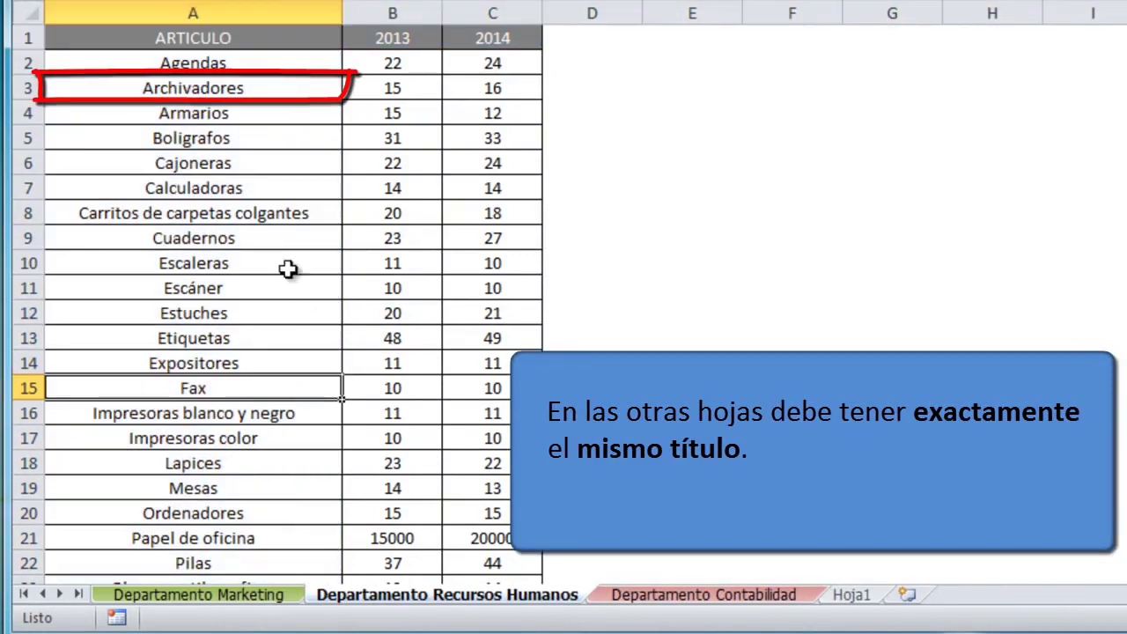
left_click(279, 86)
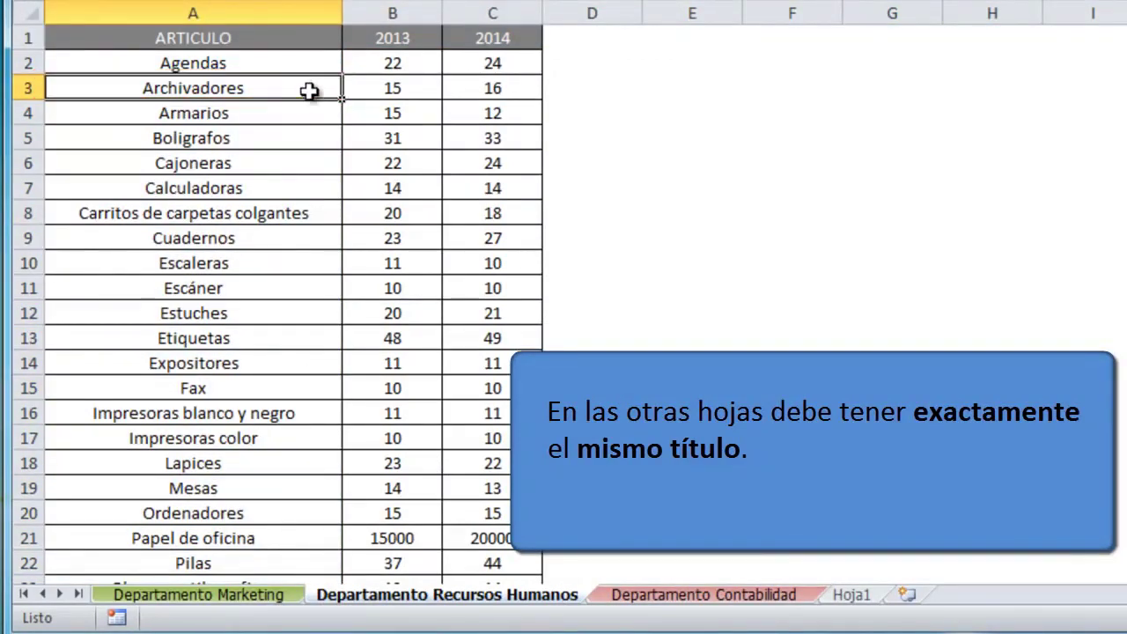
left_click(284, 591)
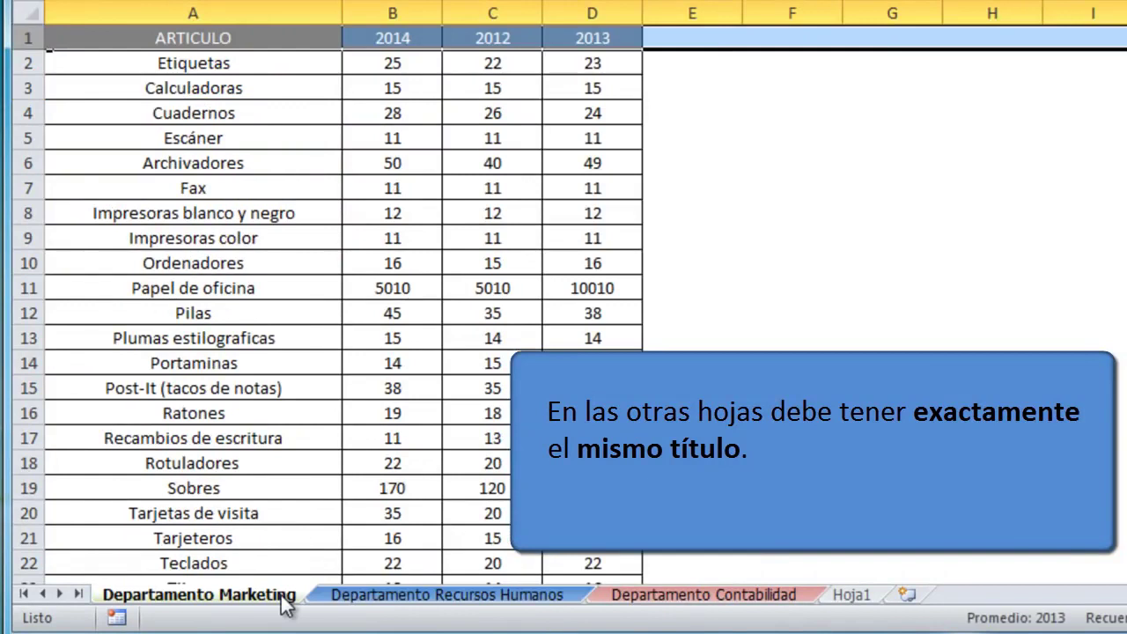
left_click(303, 154)
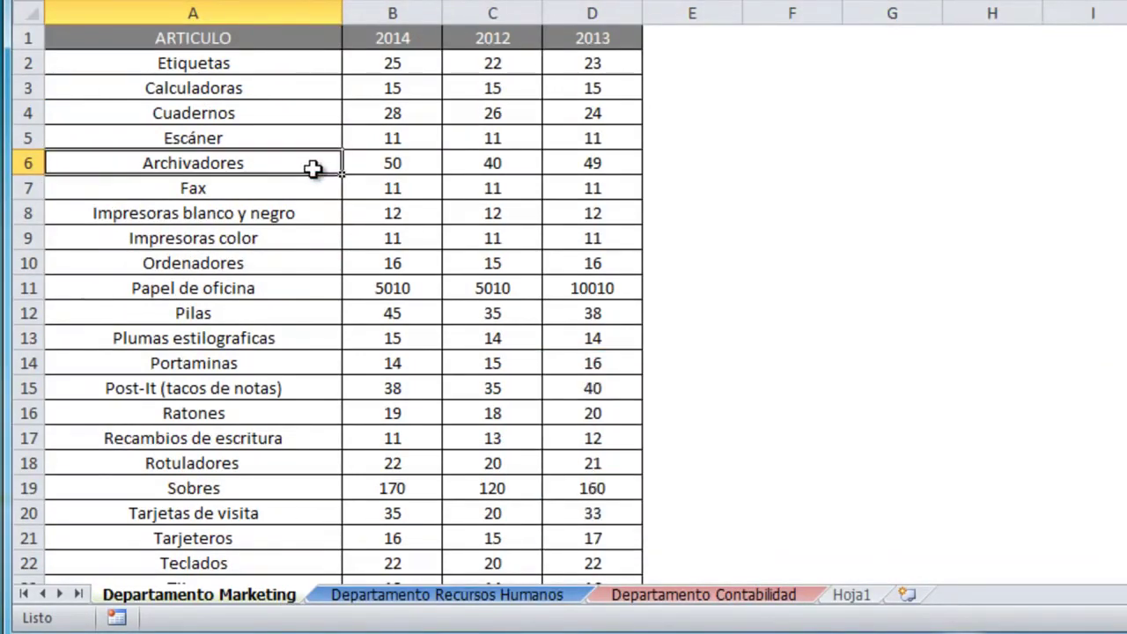
left_click(325, 37)
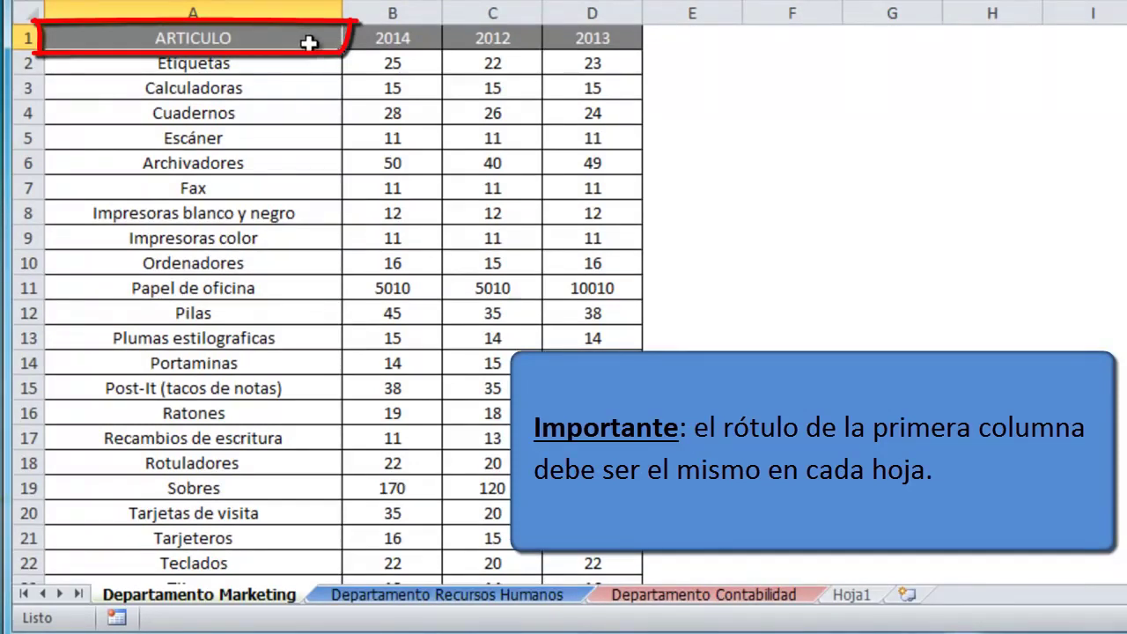
left_click(484, 597)
left_click(310, 41)
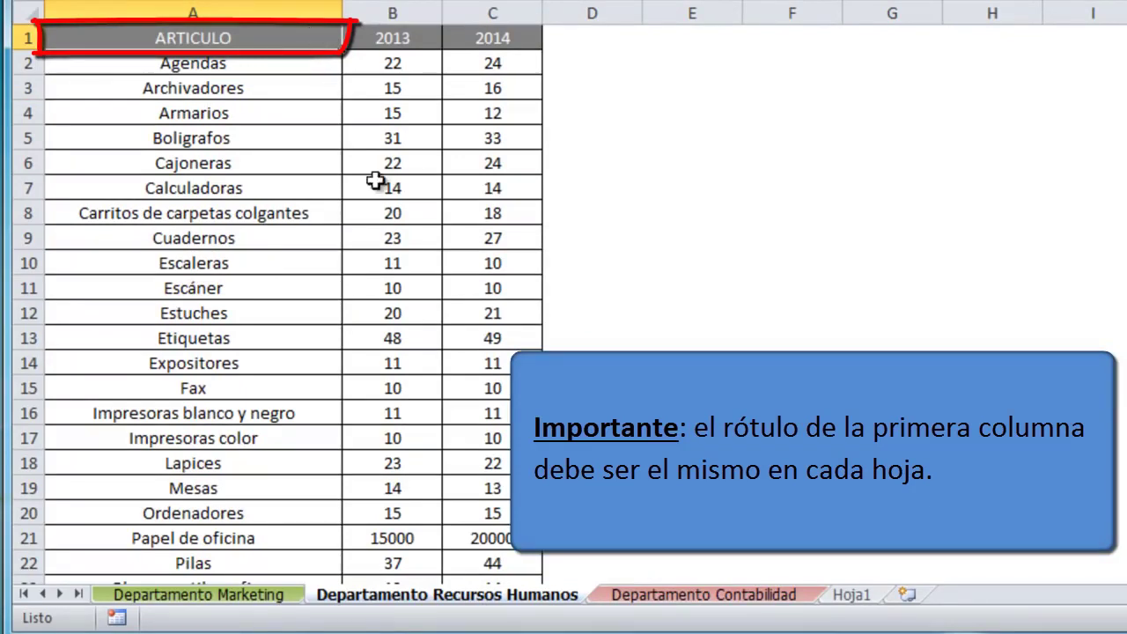
left_click(634, 595)
left_click(289, 32)
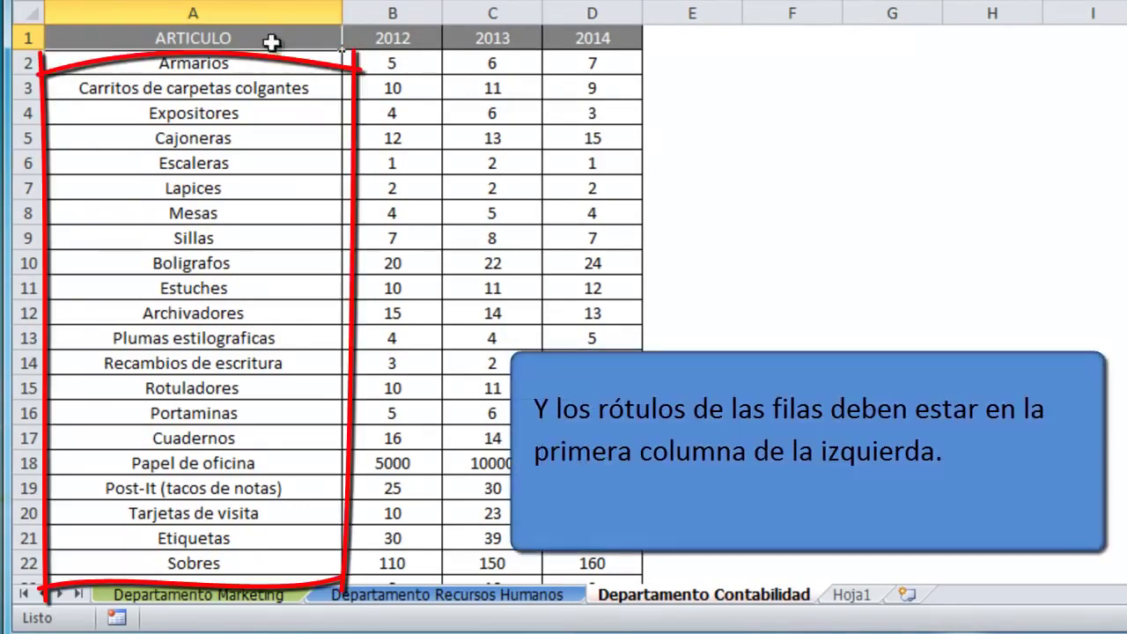
key("ctrl+shift+Down")
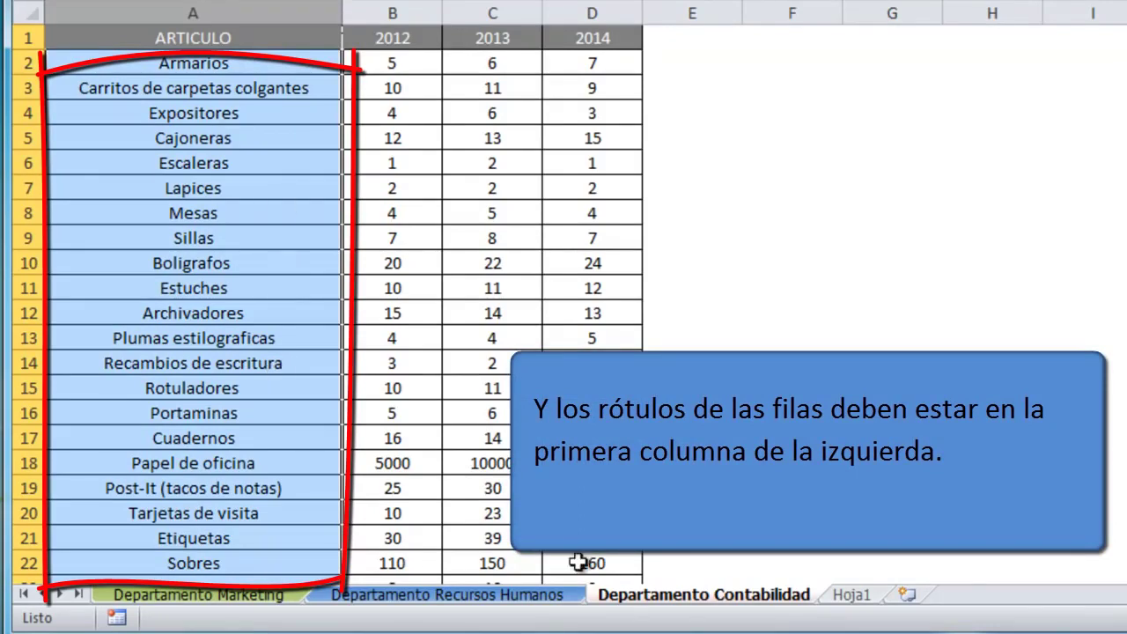
left_click(526, 594)
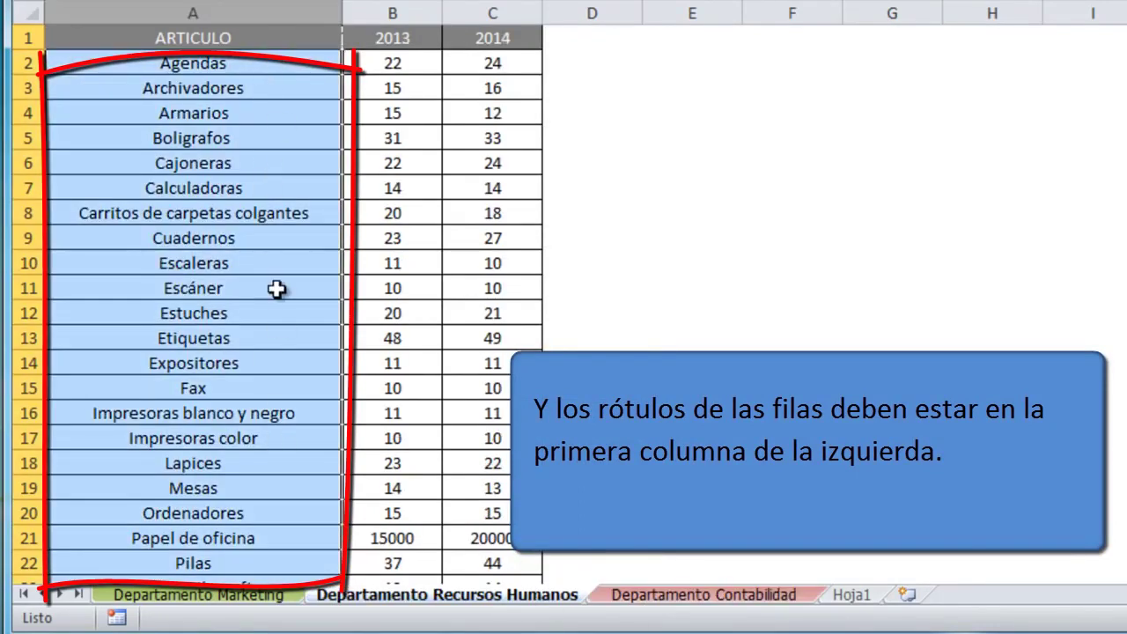
left_click(286, 595)
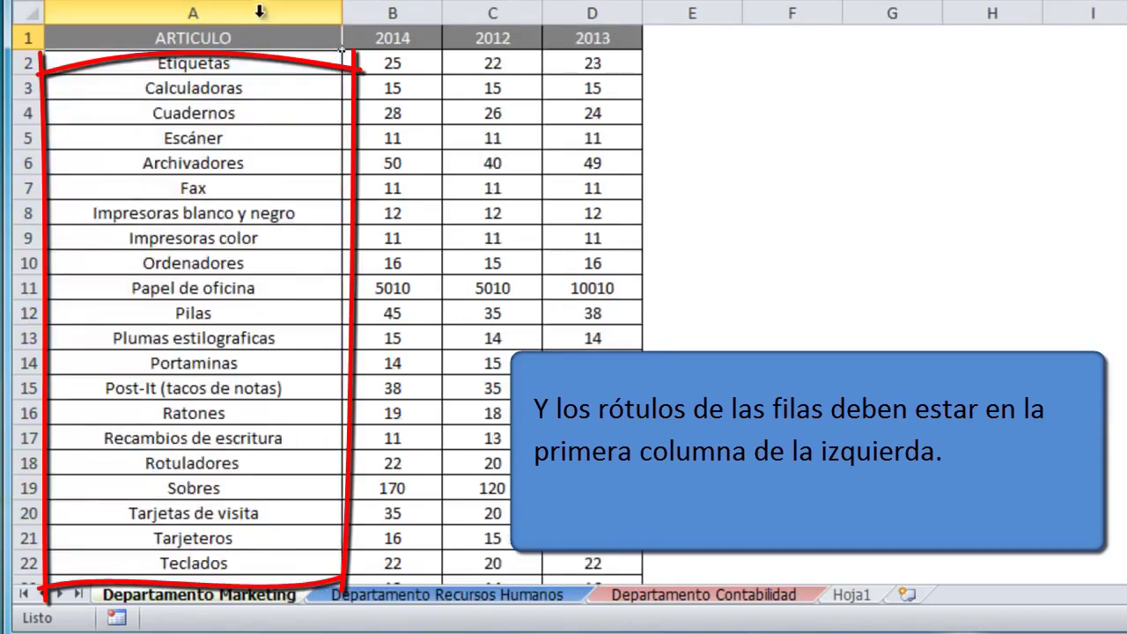
left_click(260, 10)
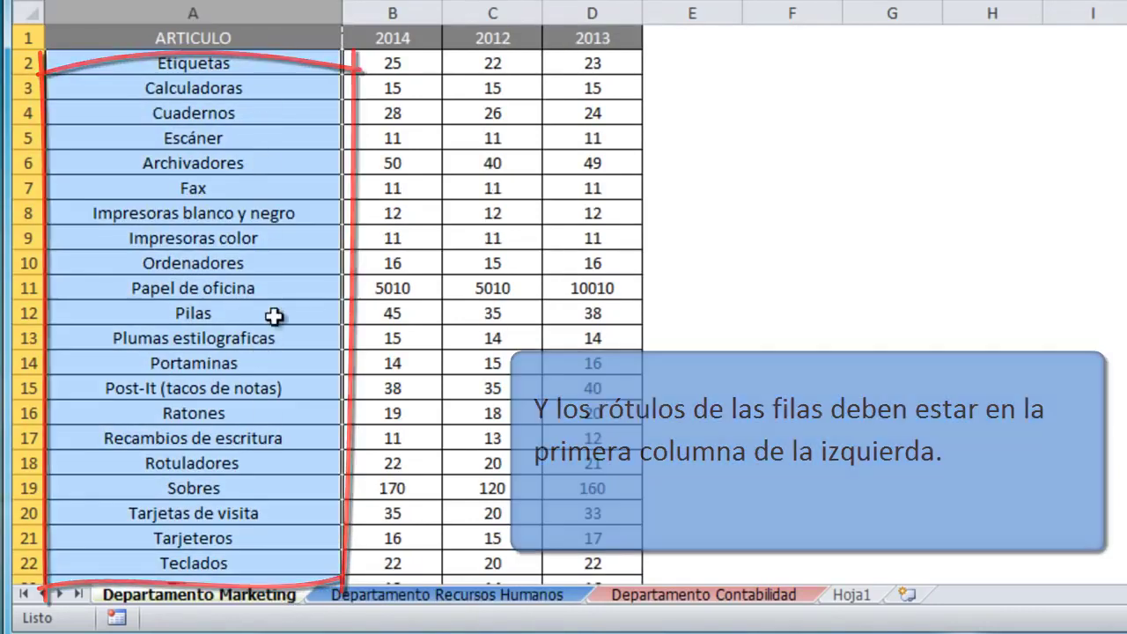
Go to the blank Hoja1 sheet, pick cell A1 as the destination, and show the Datos ribbon
left_click(429, 199)
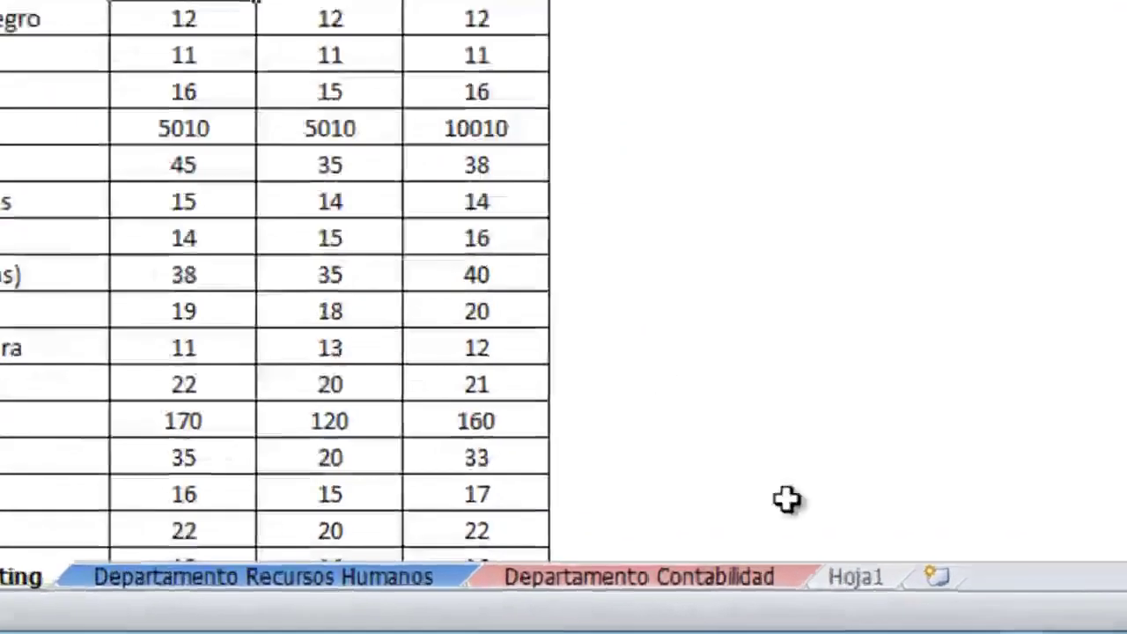
left_click(859, 582)
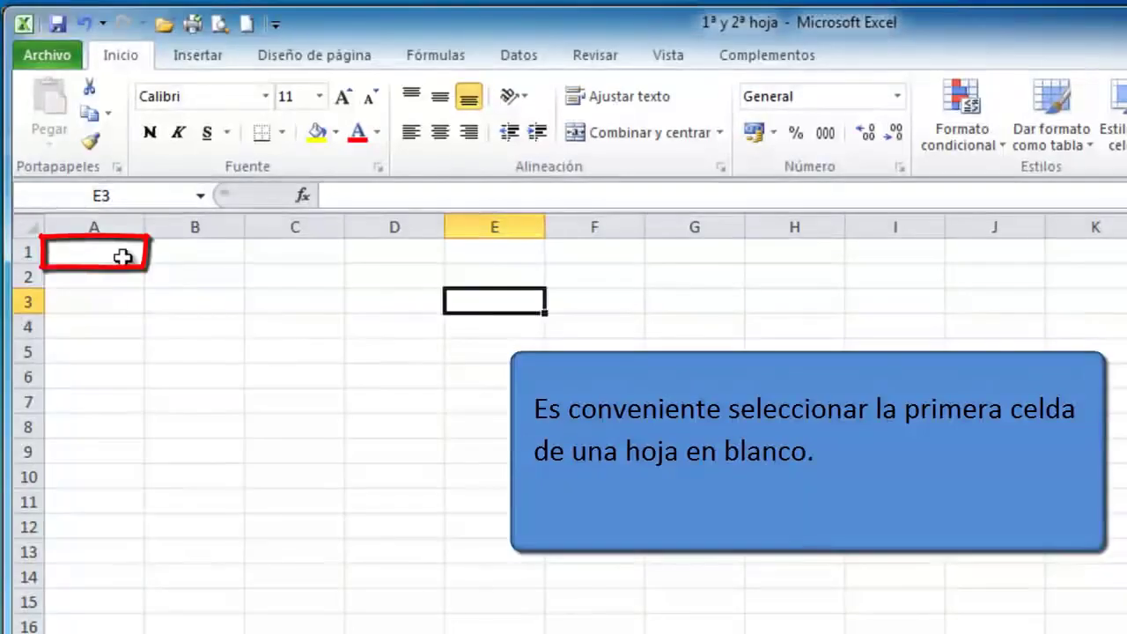
left_click(122, 254)
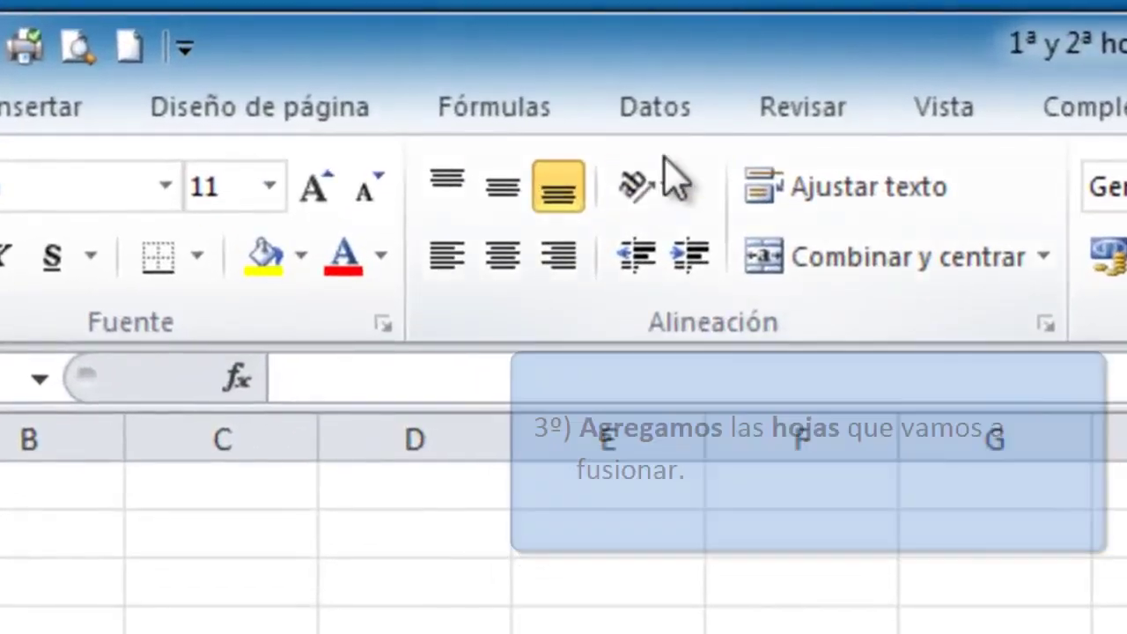
left_click(667, 112)
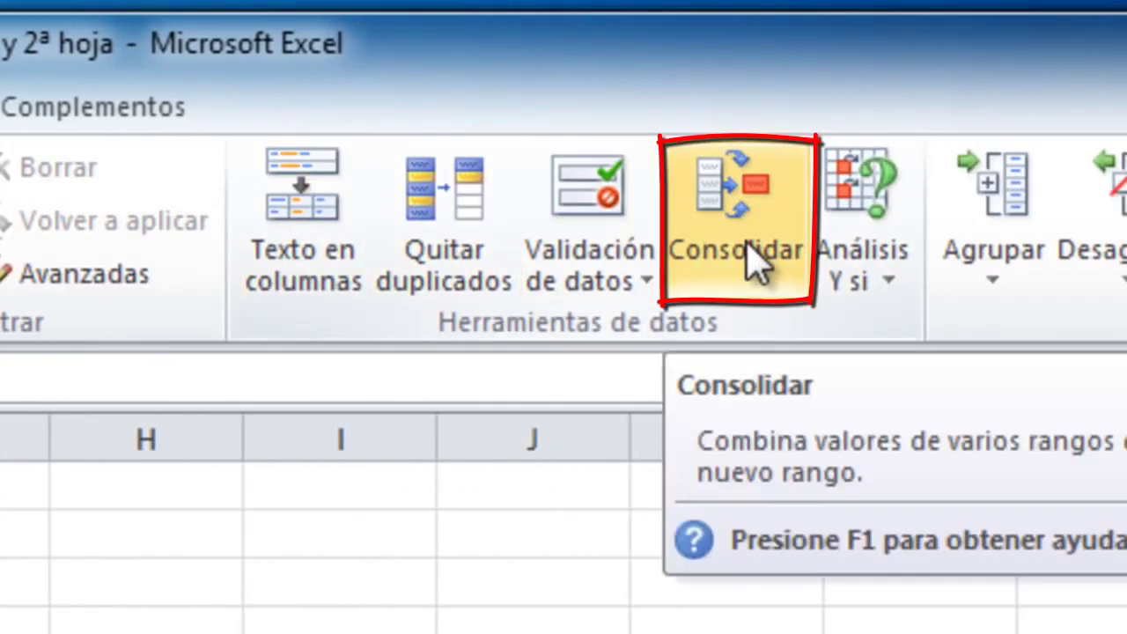
Open Consolidar from Herramientas de datos, which defaults to the Suma function
left_click(750, 257)
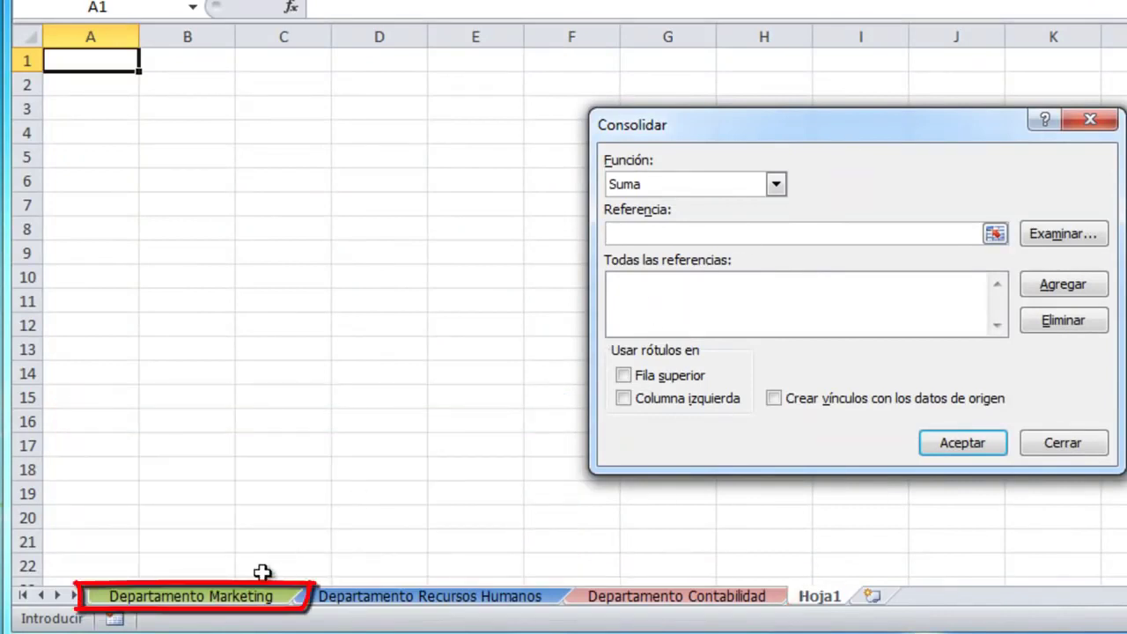
Add 'Departamento Marketing'!$A$1:$D$23 as the first consolidation reference
left_click(247, 597)
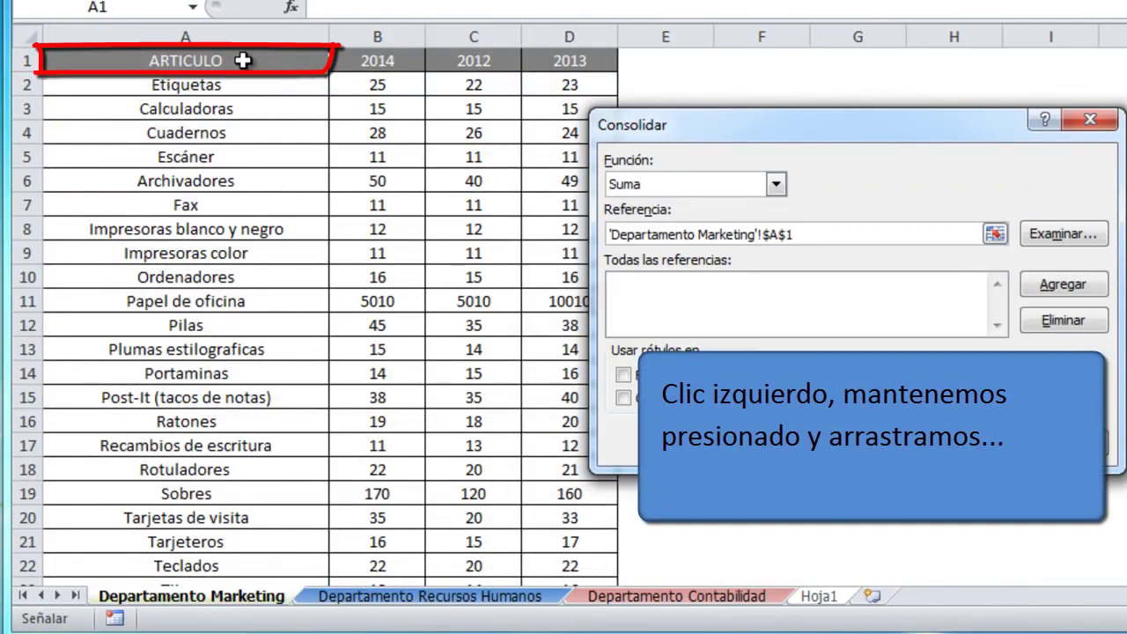
mouse_move(242, 60)
left_mouse_down()
mouse_move(559, 102)
mouse_move(555, 550)
mouse_move(555, 541)
left_mouse_up()
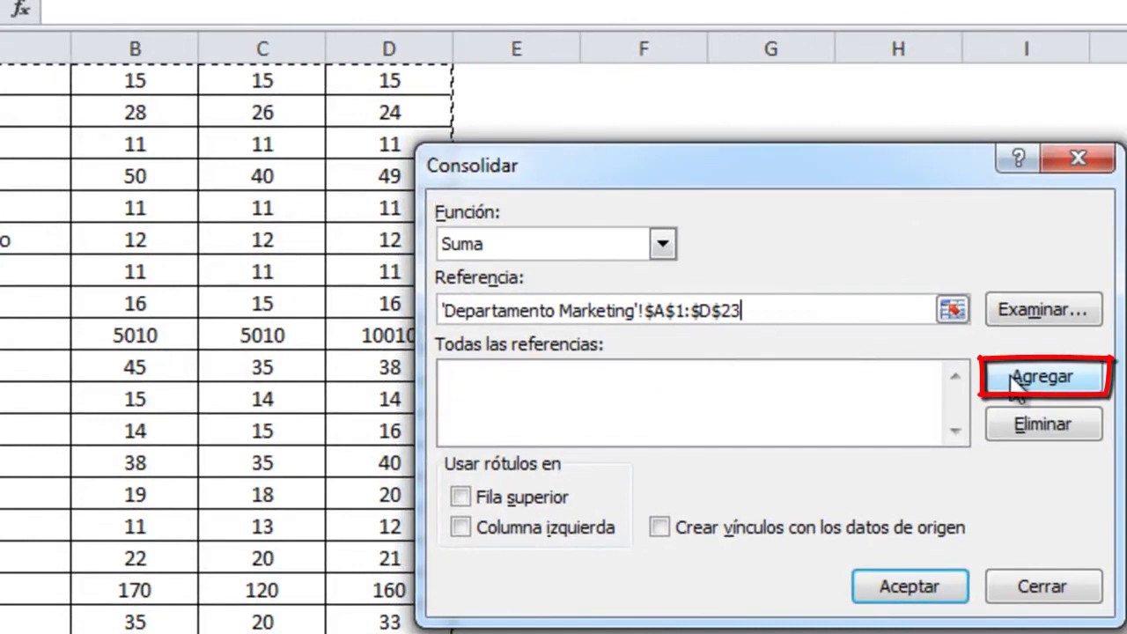
left_click(1012, 379)
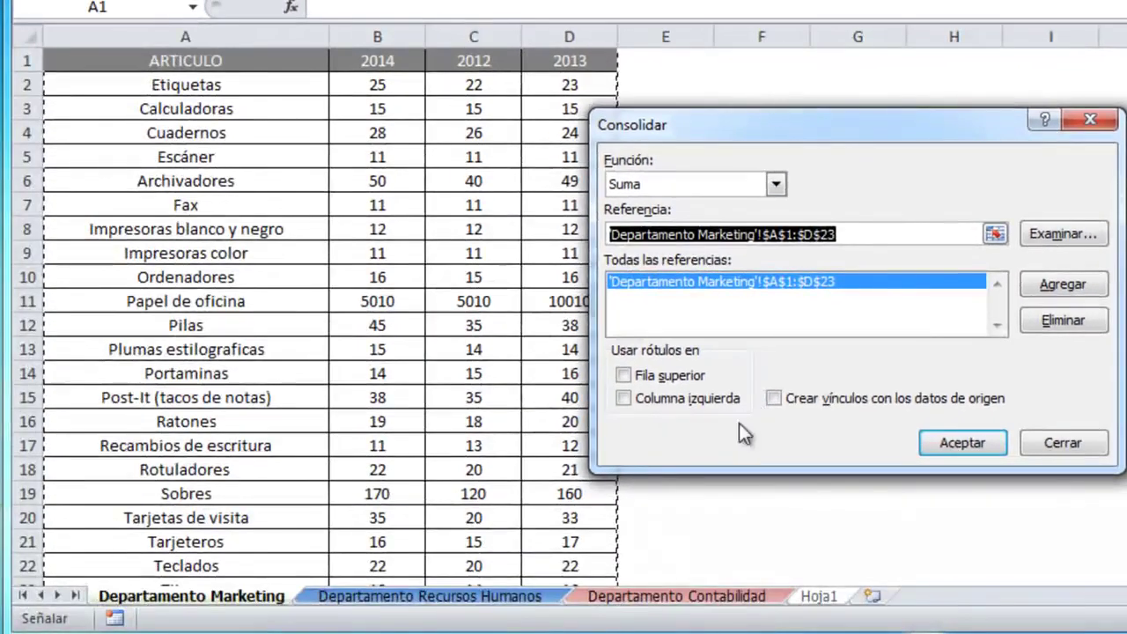
left_click(487, 598)
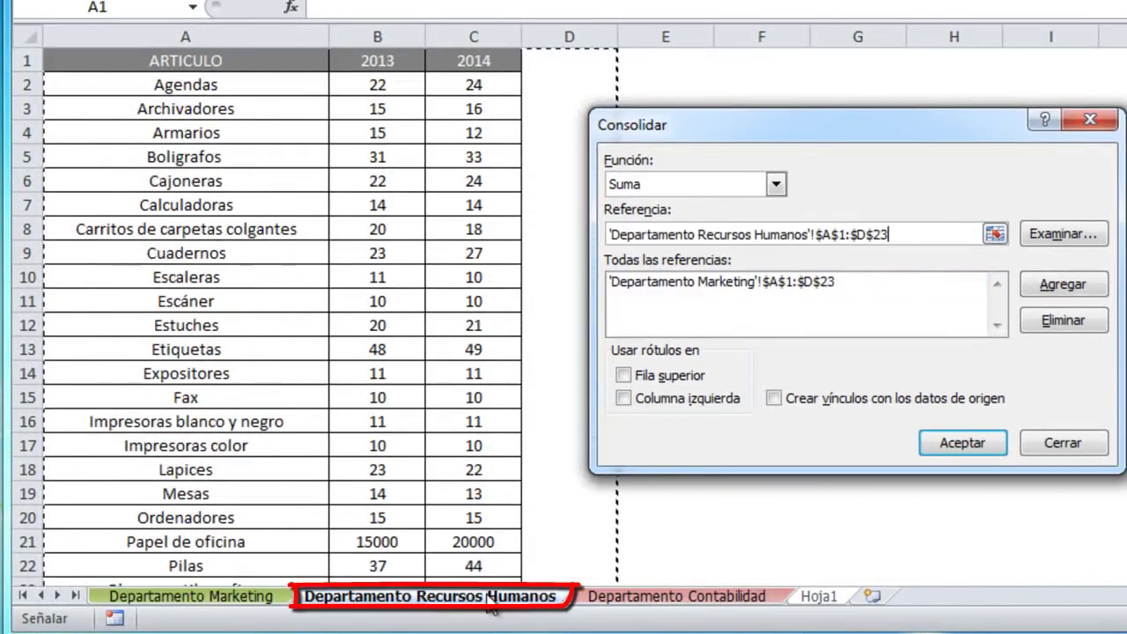
Add 'Departamento Recursos Humanos'!$A$1:$C$34 as the second consolidation reference
left_click(263, 61)
mouse_move(265, 61)
left_mouse_down()
mouse_move(460, 354)
mouse_move(452, 599)
left_mouse_up()
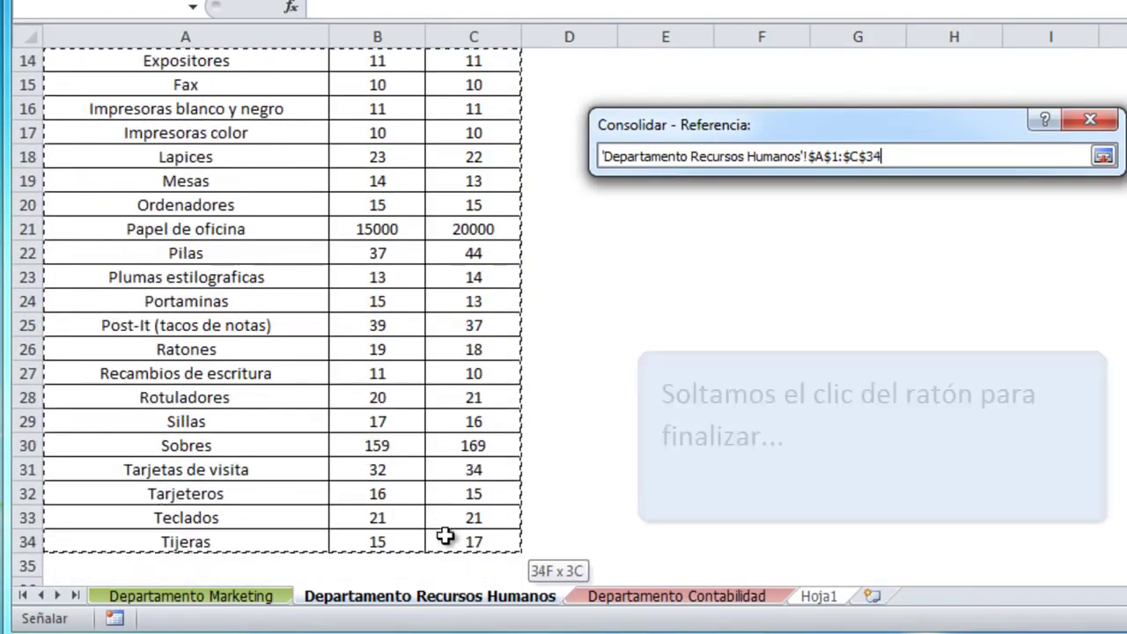
left_click_drag(451, 598, 445, 540)
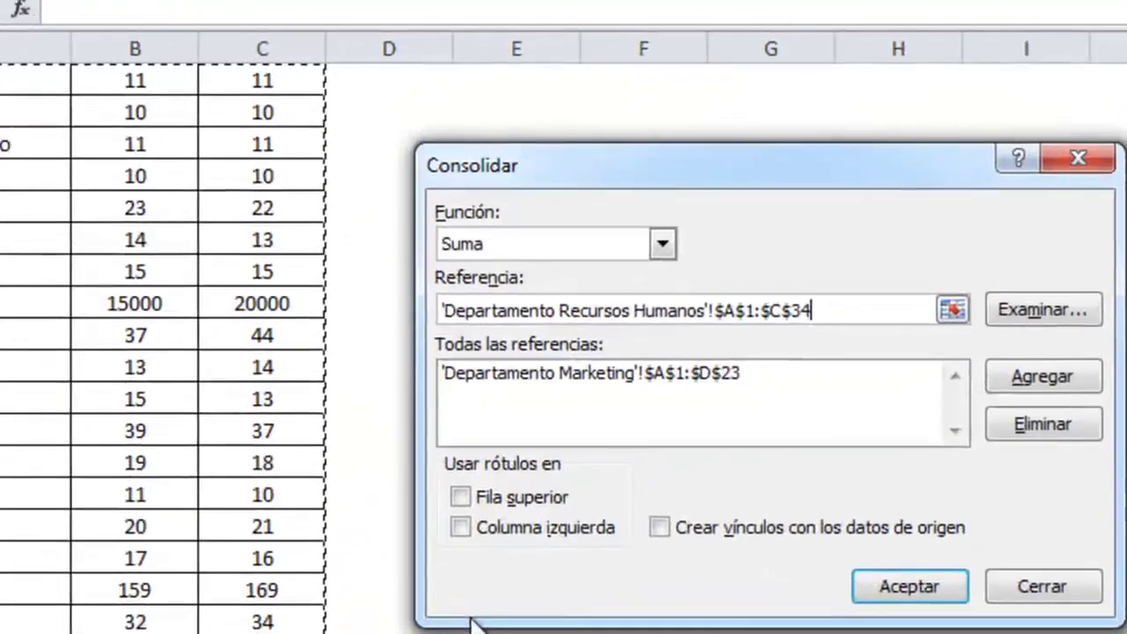
left_click(1039, 378)
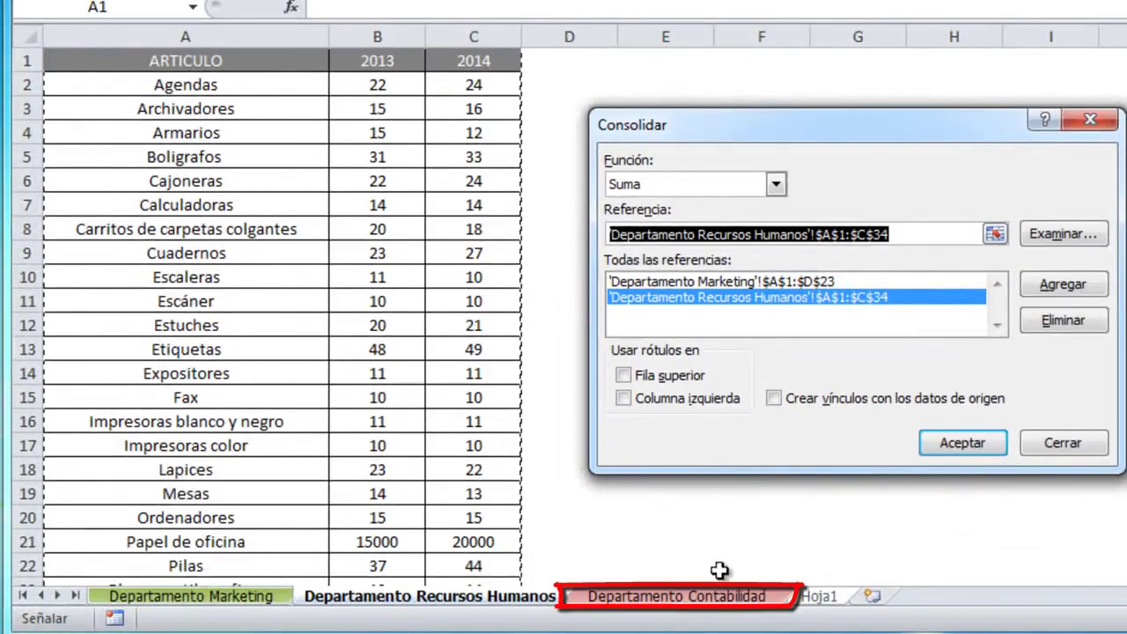
Add 'Departamento Contabilidad'!$A$1:$D$34 as the third consolidation reference
left_click(710, 596)
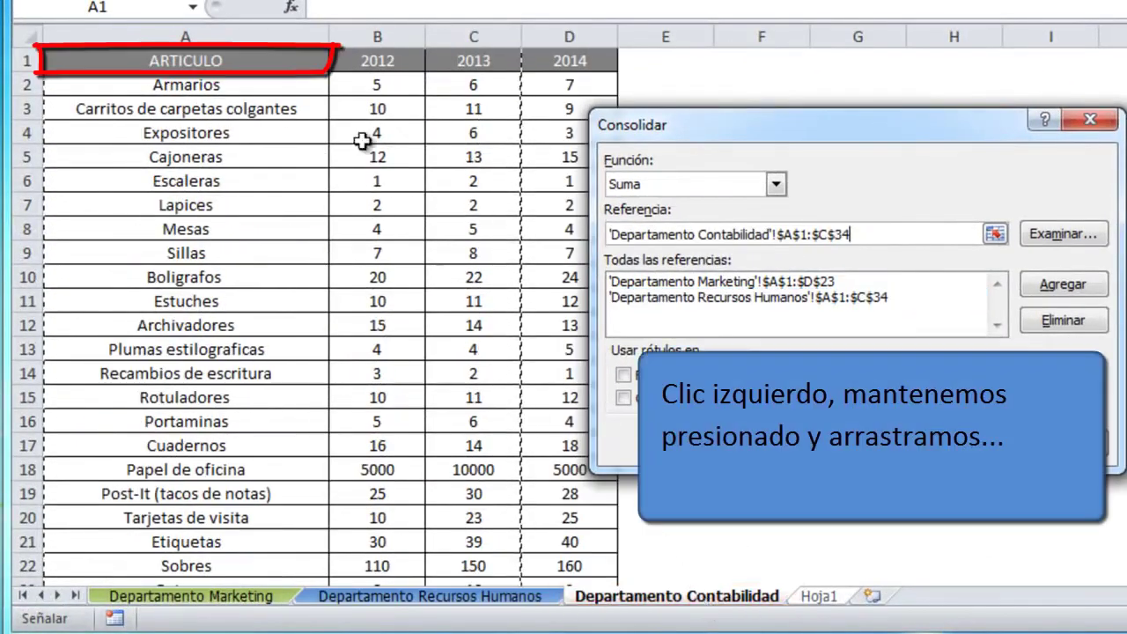
left_click(270, 60)
mouse_move(273, 60)
left_mouse_down()
mouse_move(582, 82)
mouse_move(561, 602)
left_mouse_up()
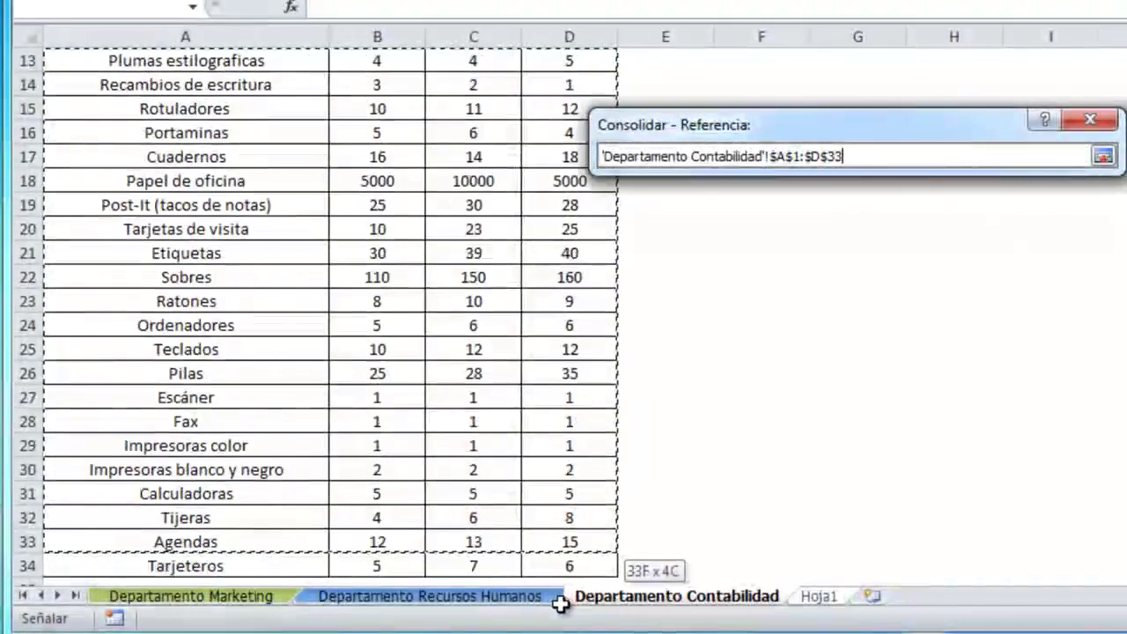
left_click_drag(561, 602, 565, 542)
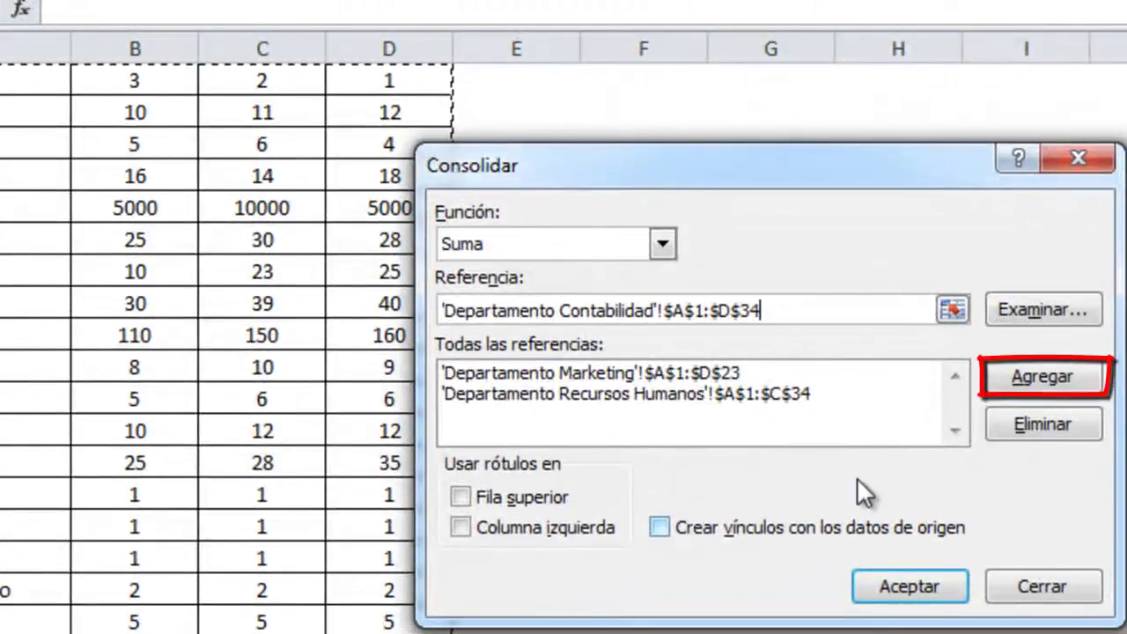
left_click(1006, 385)
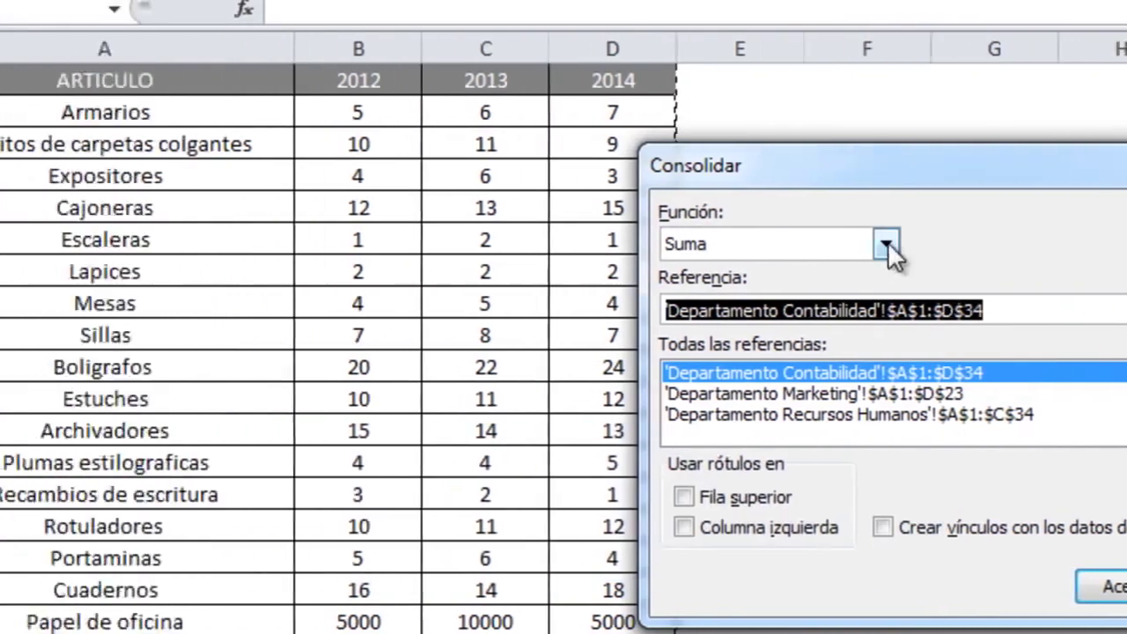
left_click(679, 244)
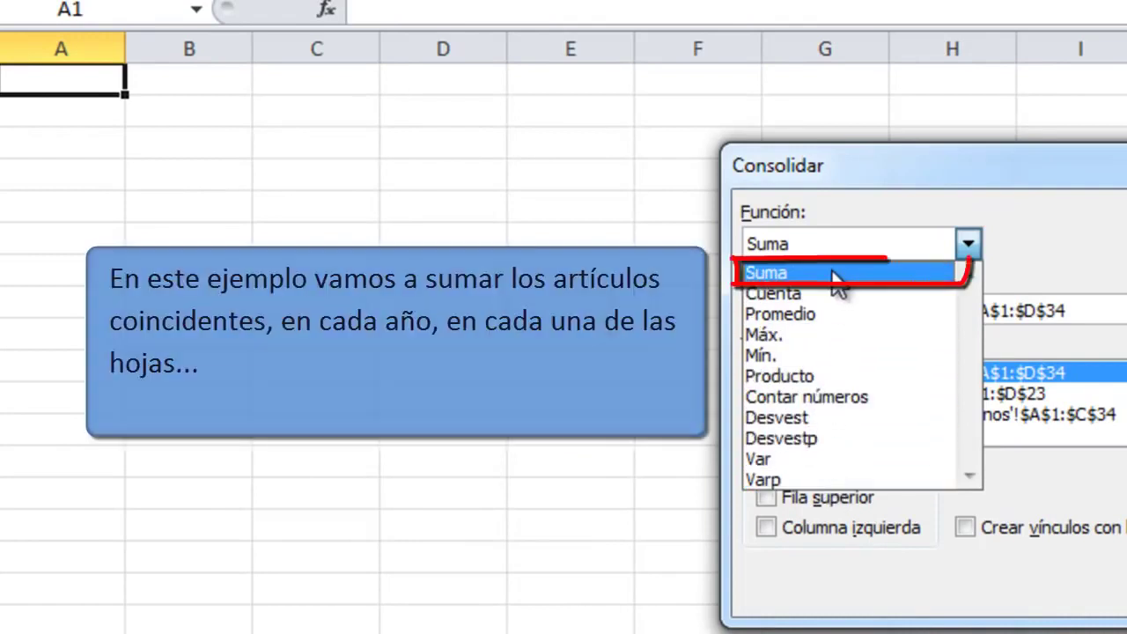
left_click(881, 272)
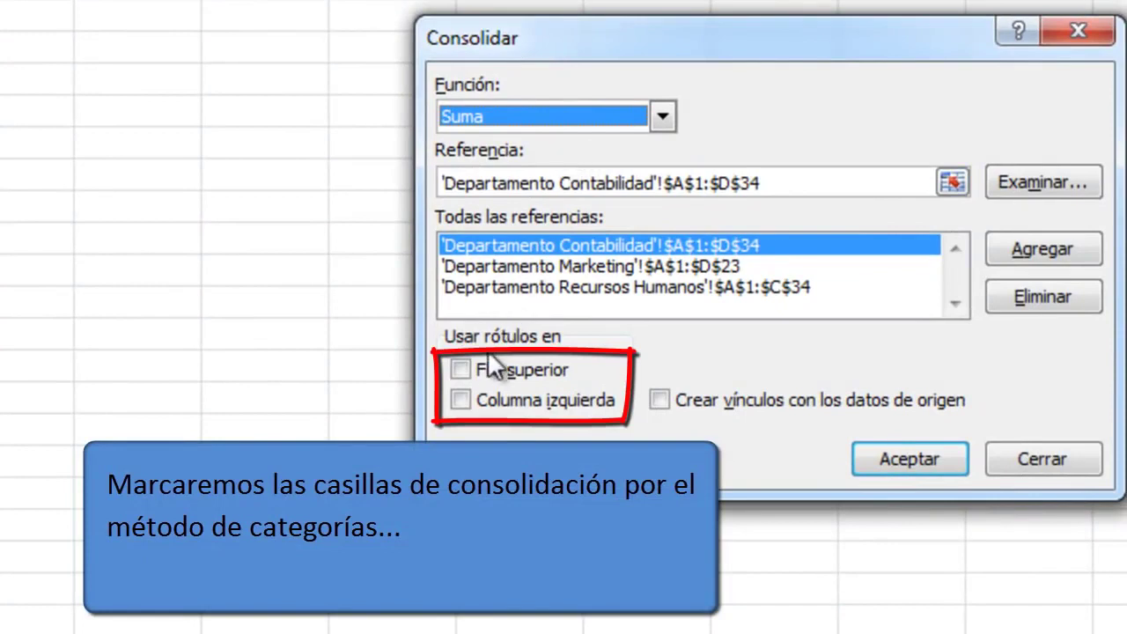
Enable Fila superior, Columna izquierda and Crear vínculos con los datos de origen
left_click(461, 370)
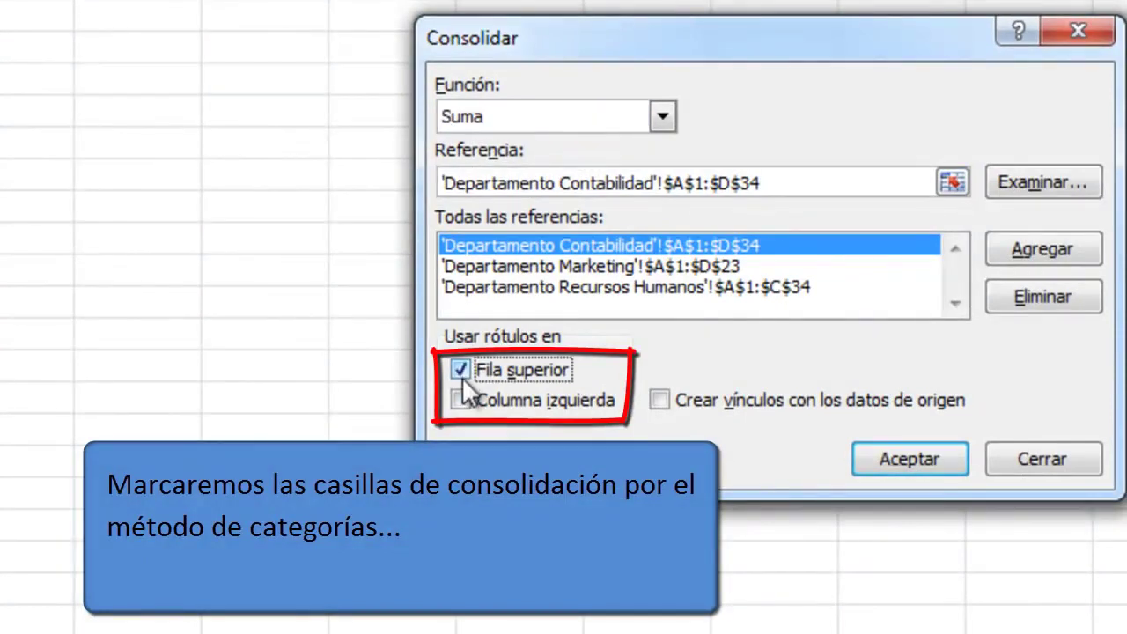
left_click(461, 400)
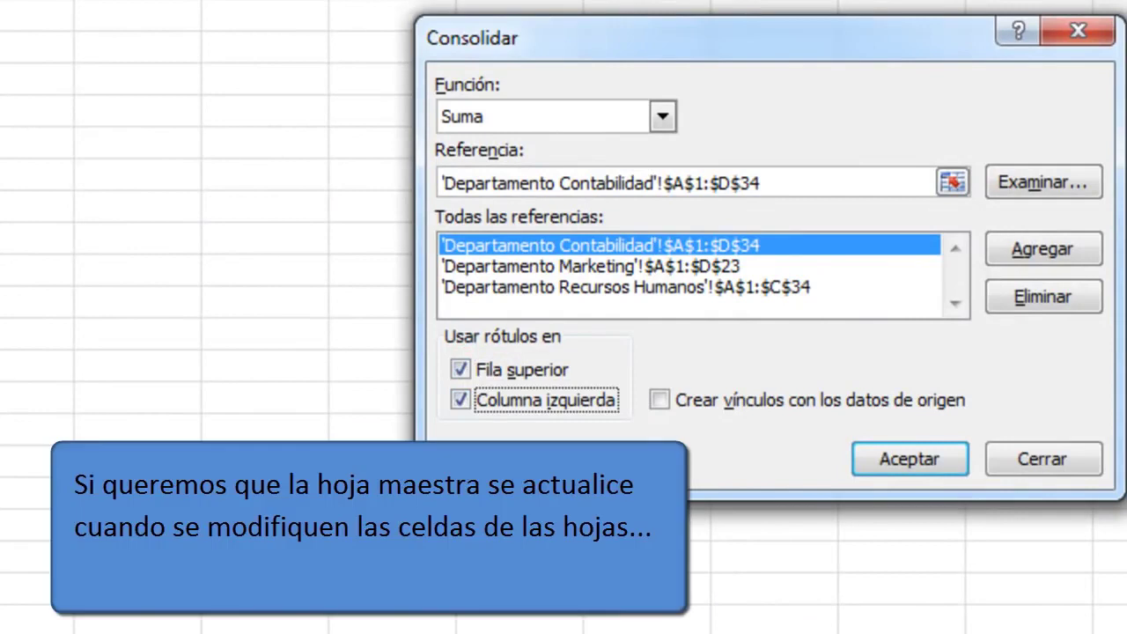
left_click(659, 400)
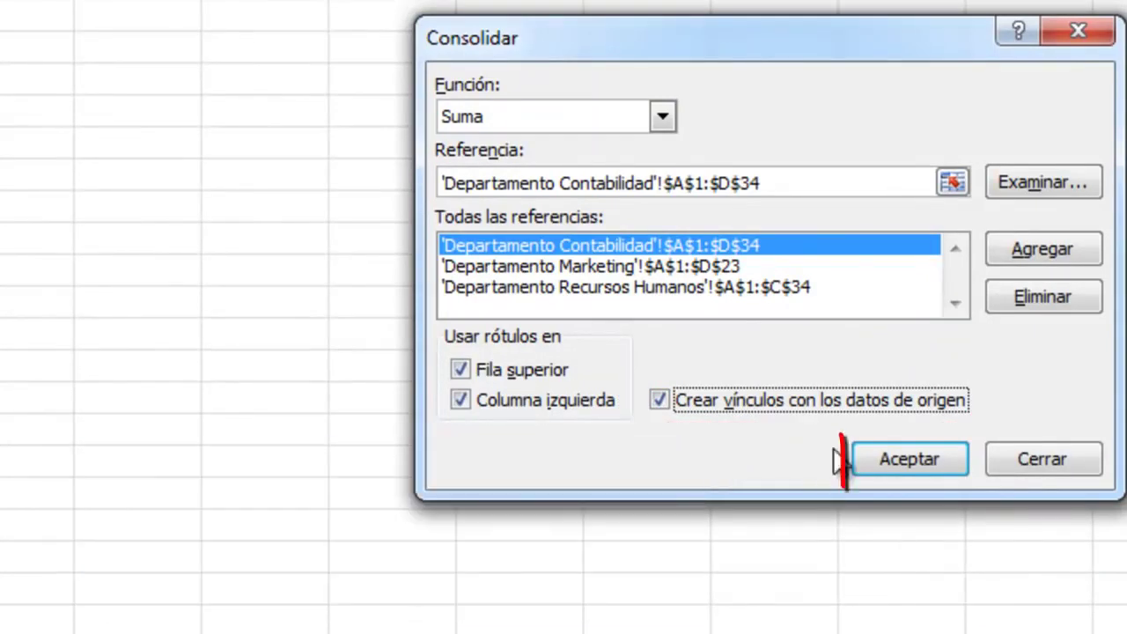
left_click(876, 454)
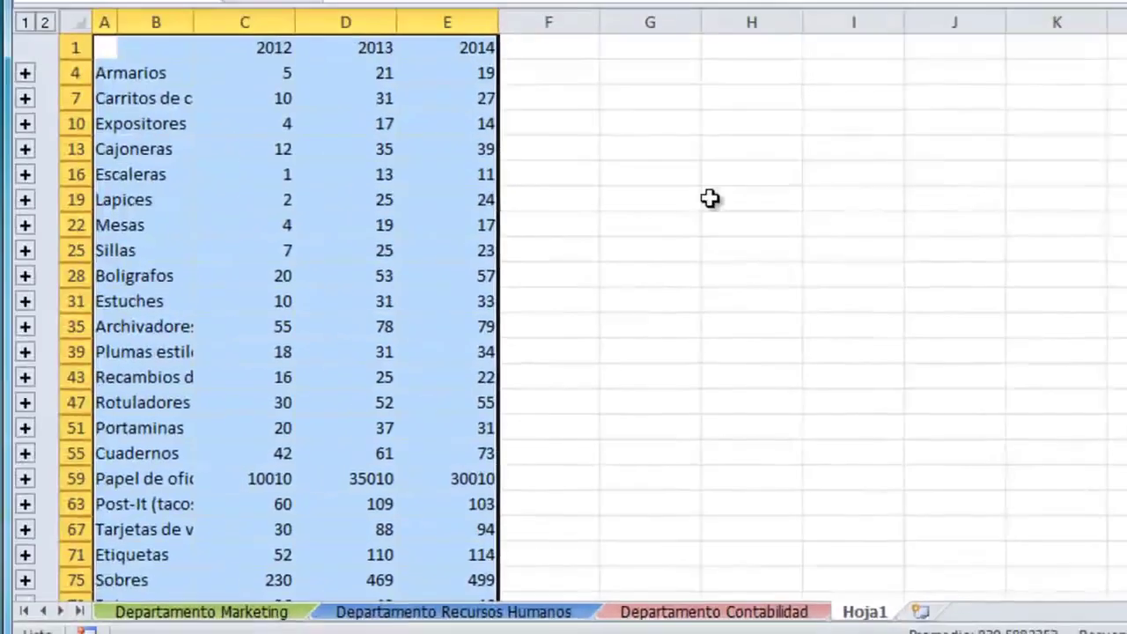
left_click(710, 198)
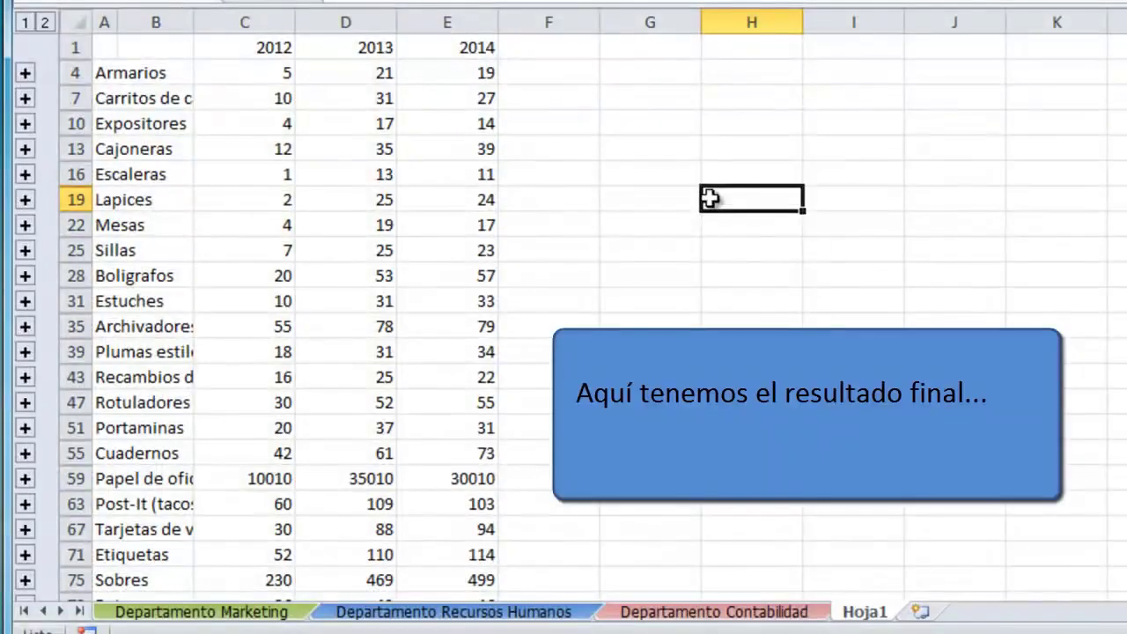
left_click(452, 153)
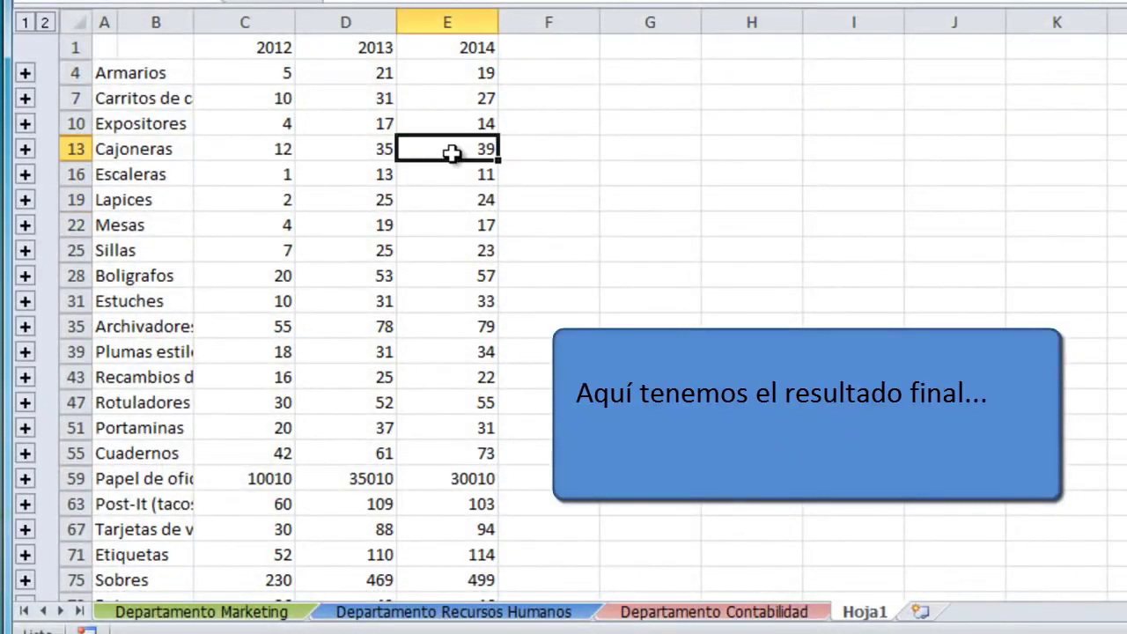
scroll(452, 154, "down", 1)
scroll(452, 153, "down", 2)
scroll(452, 153, "down", 2)
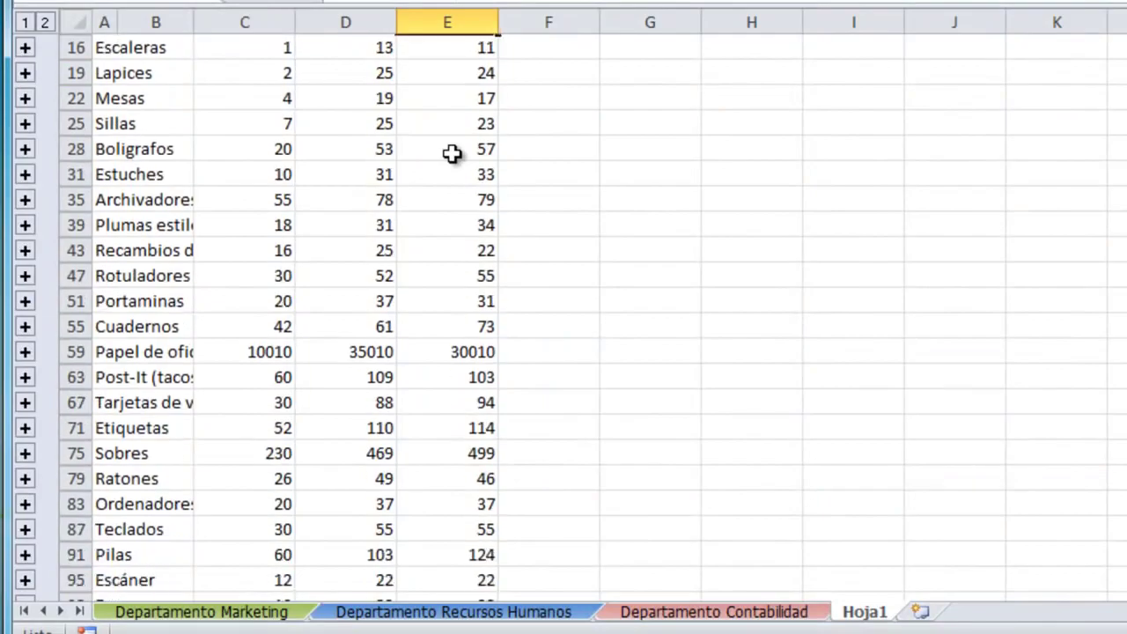
scroll(452, 154, "down", 2)
scroll(451, 153, "down", 2)
scroll(451, 153, "down", 2)
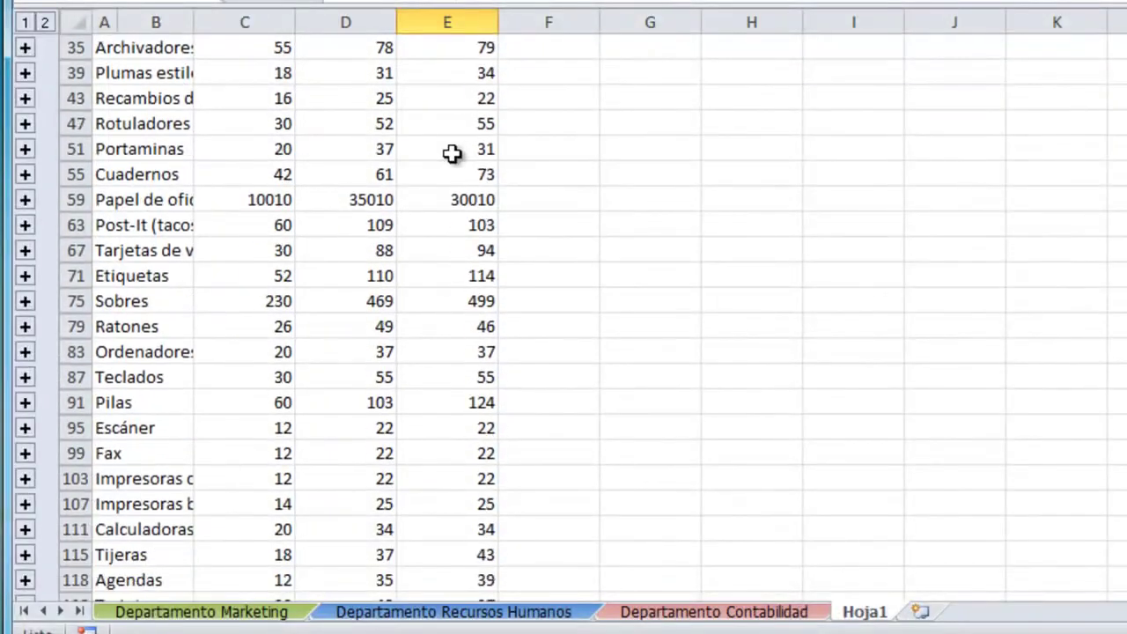
scroll(452, 154, "down", 4)
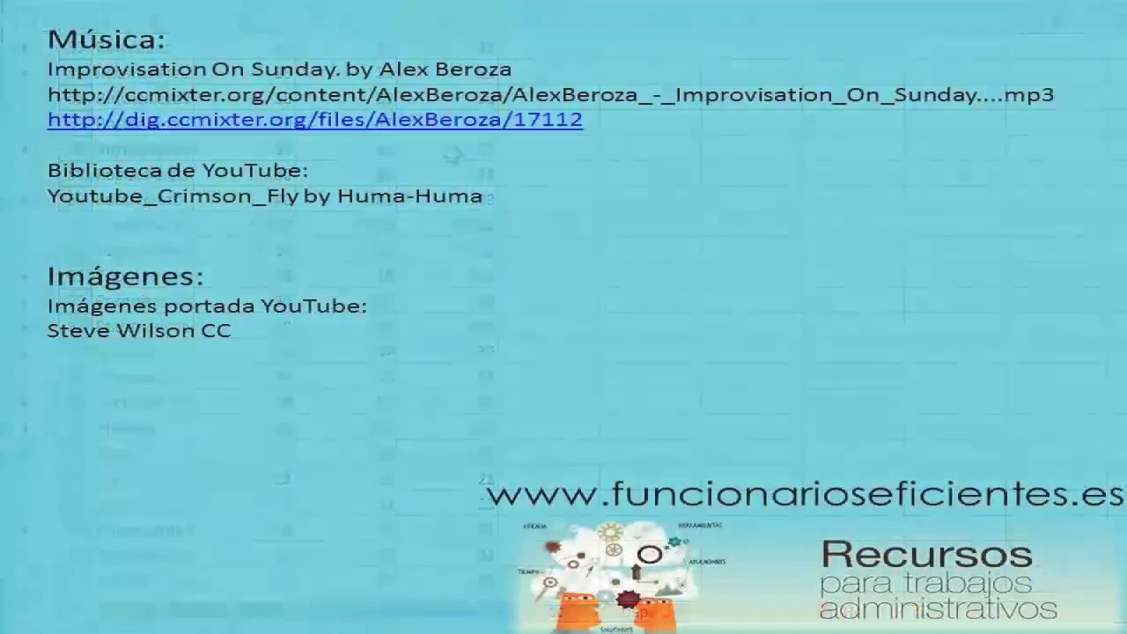